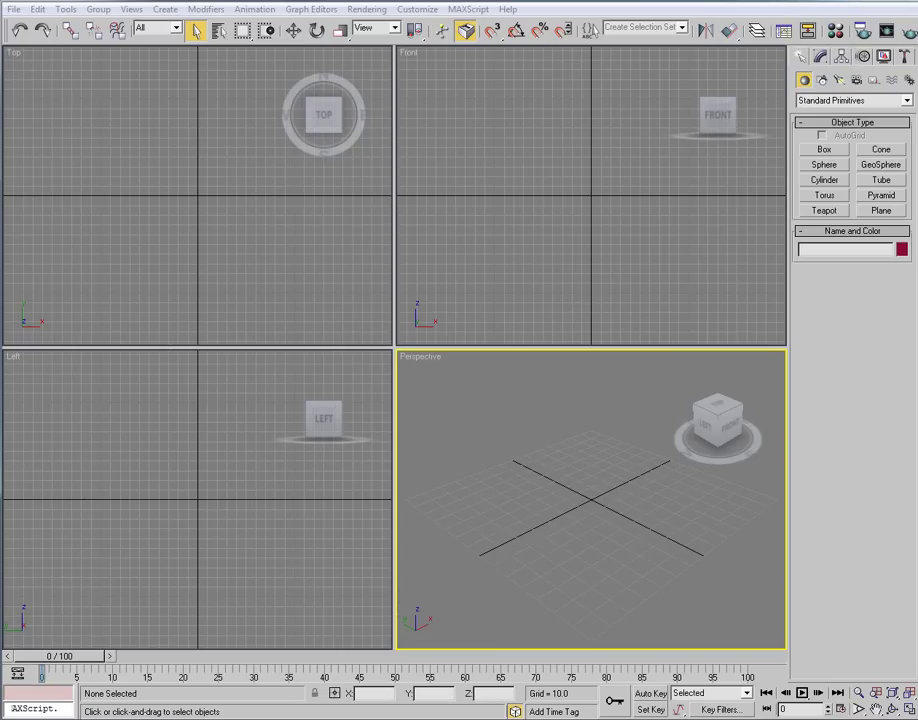
- Set Work\LoPoly as the project folder and dismiss the SteeringWheels welcome panel
{"action": "left_click", "coordinate": [18, 8]}
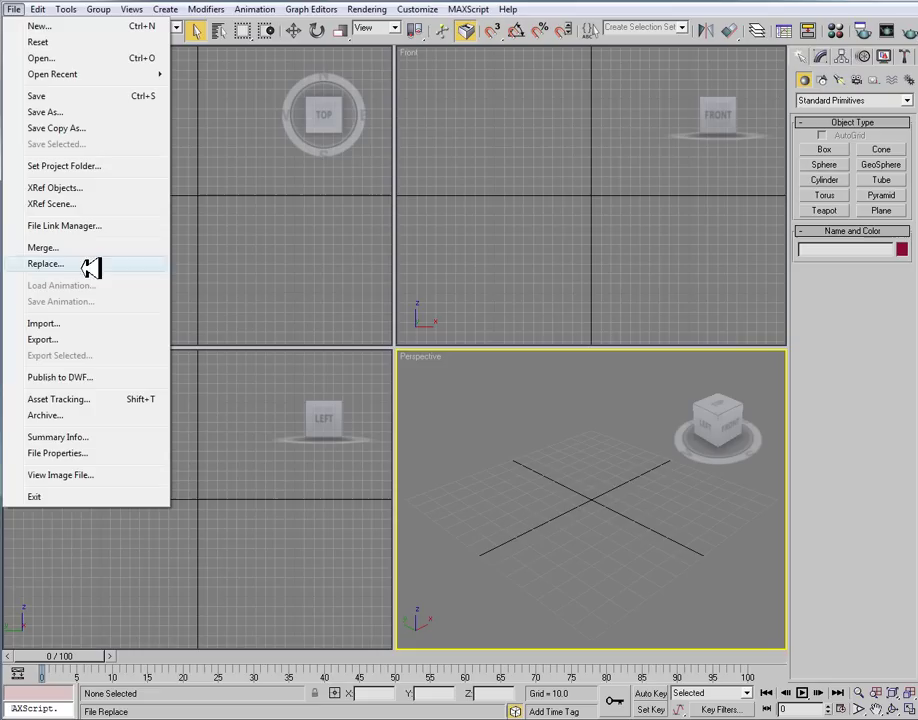
{"action": "left_click", "coordinate": [78, 166]}
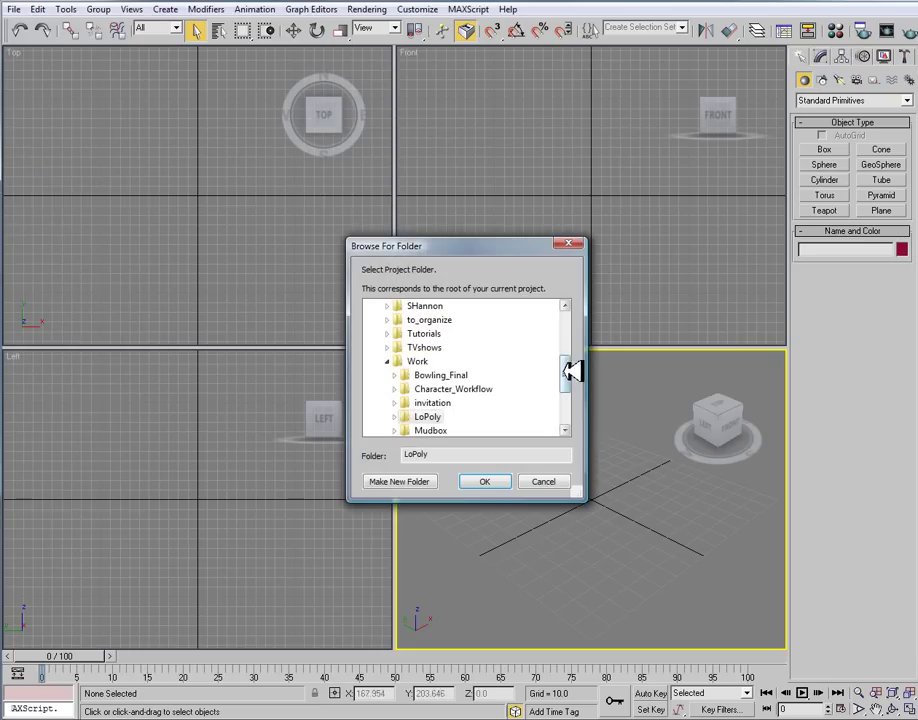
{"action": "scroll", "coordinate": [569, 373], "scroll_direction": "down", "scroll_amount": 2}
{"action": "double_click", "coordinate": [428, 347]}
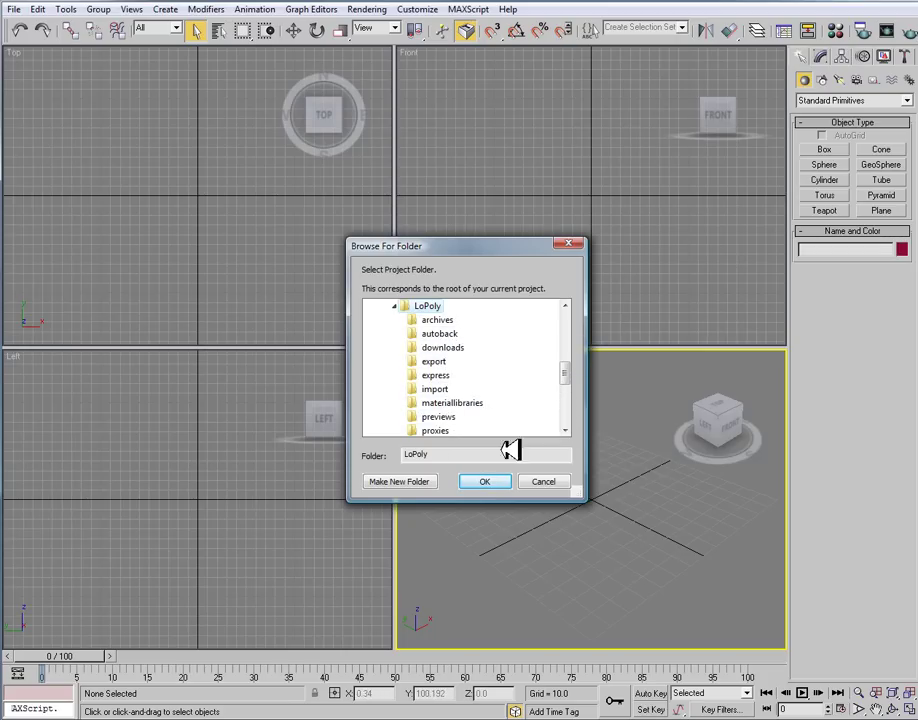
{"action": "scroll", "coordinate": [566, 374], "scroll_direction": "down", "scroll_amount": 1}
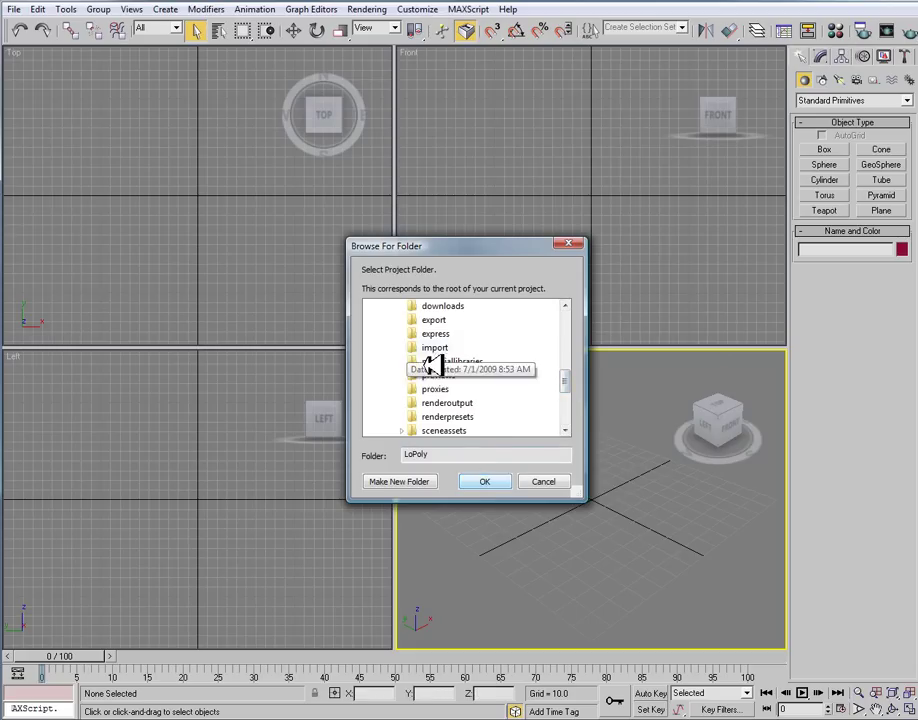
{"action": "left_click", "coordinate": [487, 481]}
{"action": "left_click", "coordinate": [450, 288]}
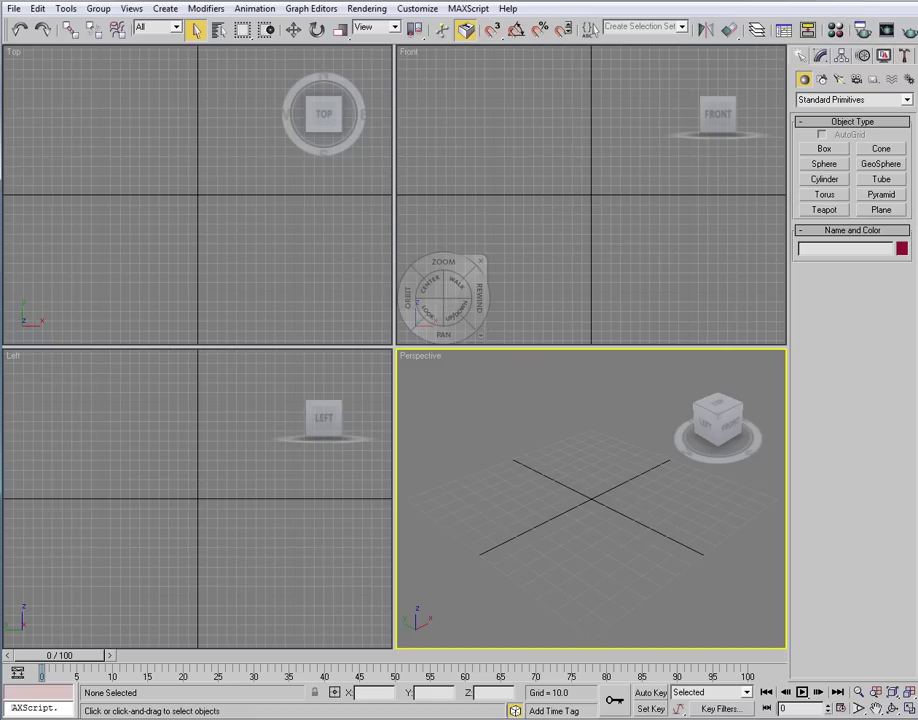
- Load Penguin_front.jpg as a Bitmap diffuse map on material 01 - Default
{"action": "left_click", "coordinate": [861, 28]}
{"action": "left_click_drag", "start_coordinate": [248, 481], "coordinate": [334, 114]}
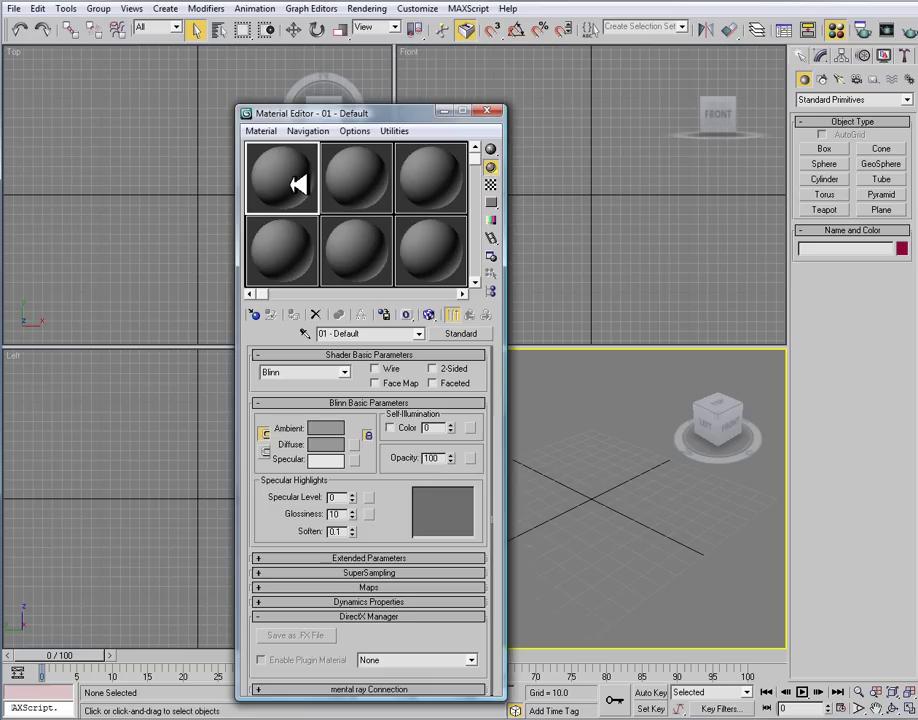
{"action": "left_click", "coordinate": [363, 443]}
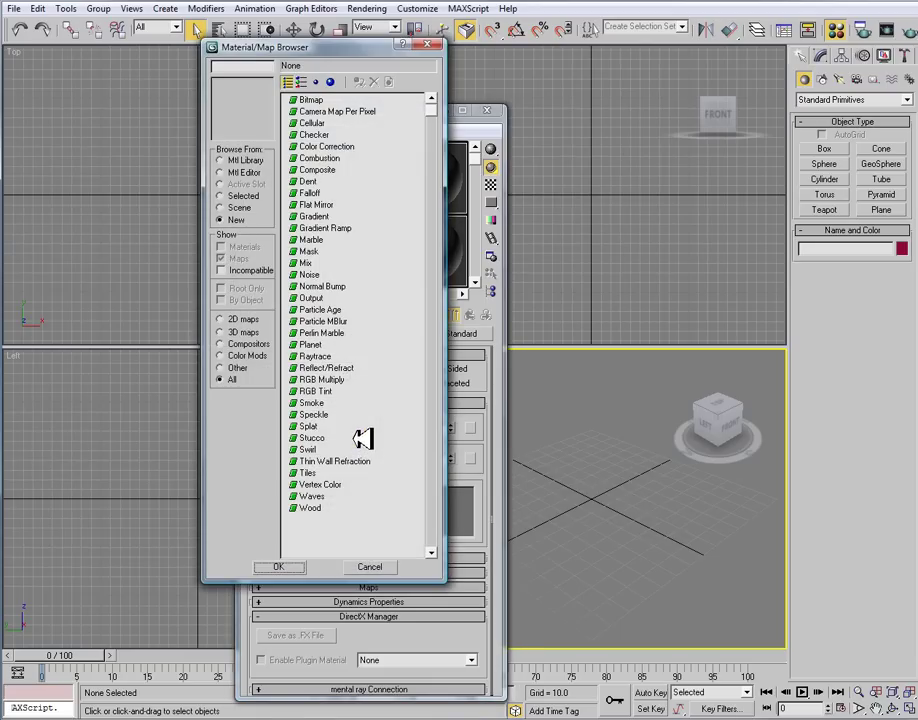
{"action": "double_click", "coordinate": [308, 100]}
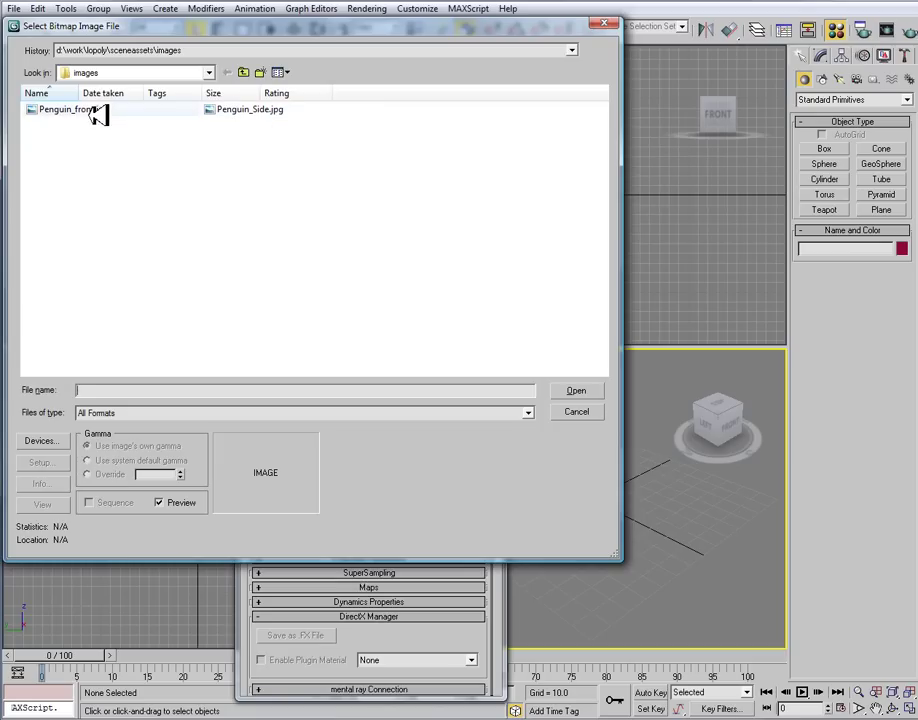
{"action": "left_click", "coordinate": [96, 109]}
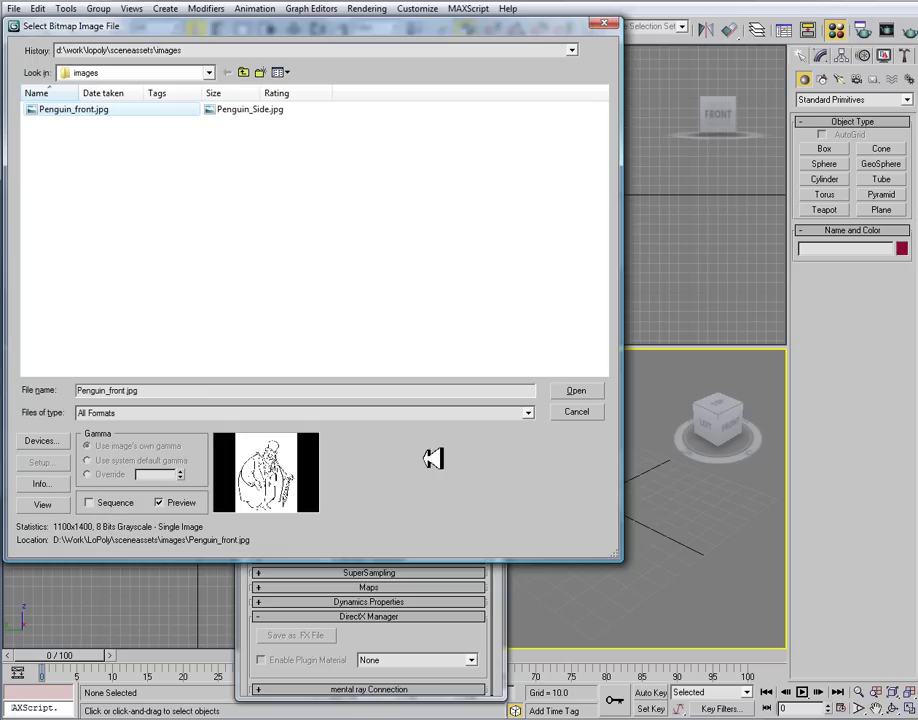
{"action": "left_click", "coordinate": [588, 389]}
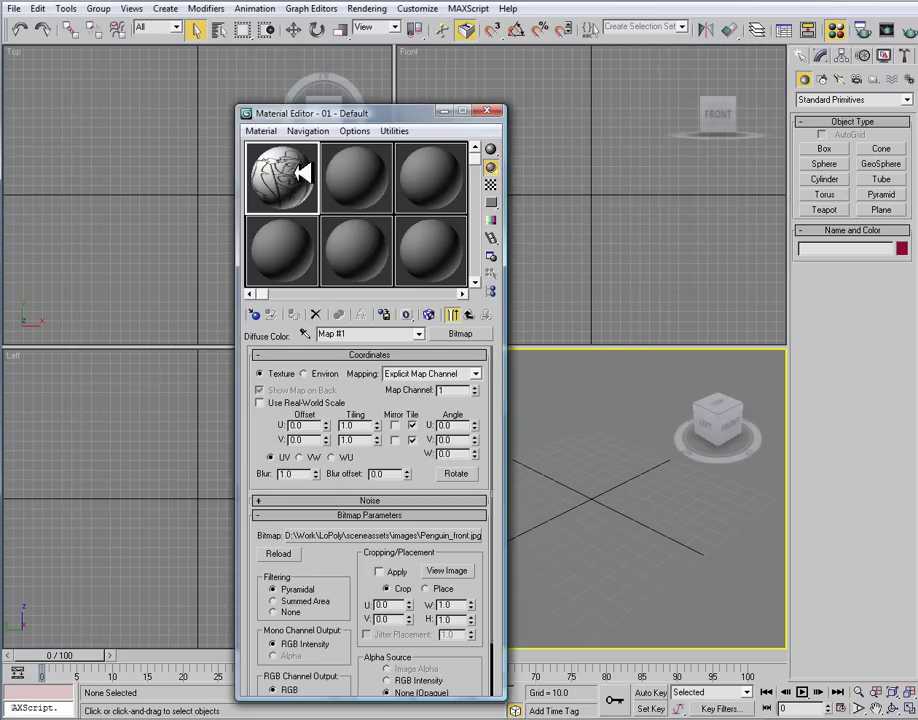
- With the Front view active, choose the Plane primitive and expand its Keyboard Entry rollout
{"action": "left_click_drag", "start_coordinate": [361, 113], "coordinate": [250, 83]}
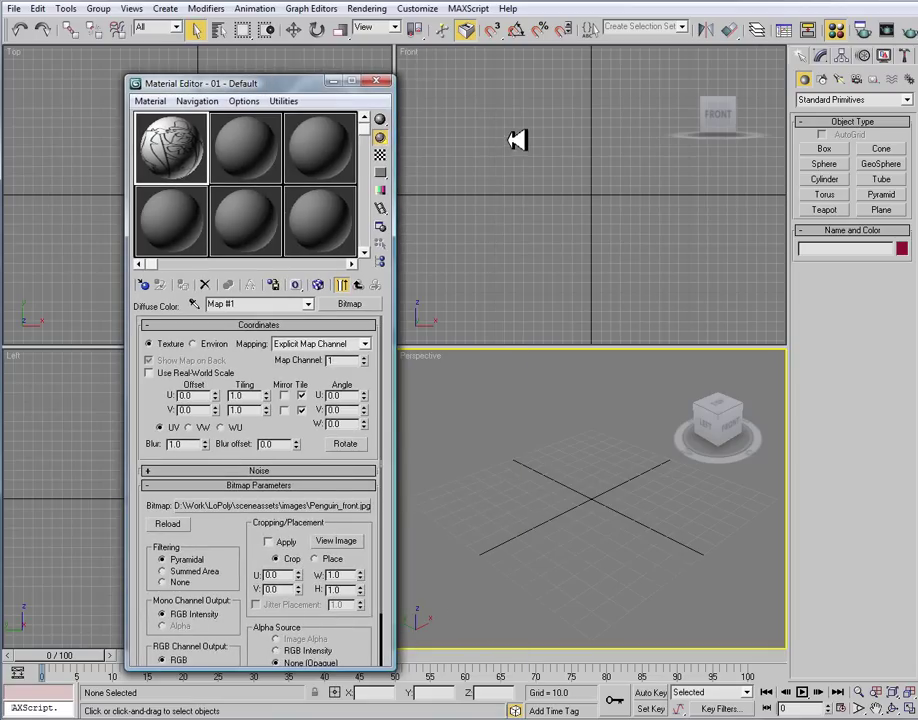
{"action": "left_click", "coordinate": [555, 153]}
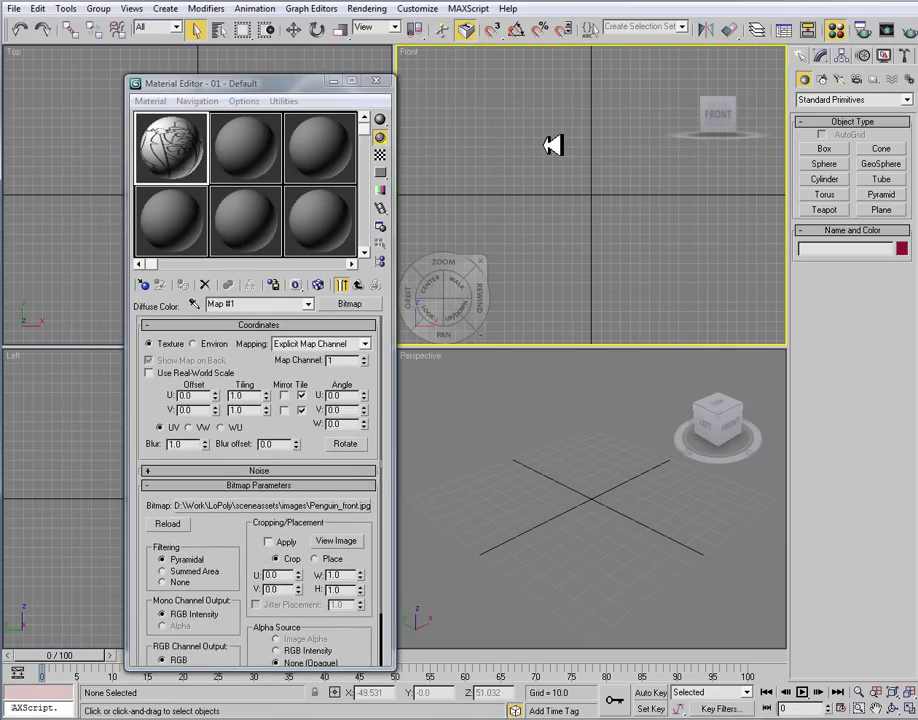
{"action": "left_click", "coordinate": [886, 210]}
{"action": "left_click", "coordinate": [880, 308]}
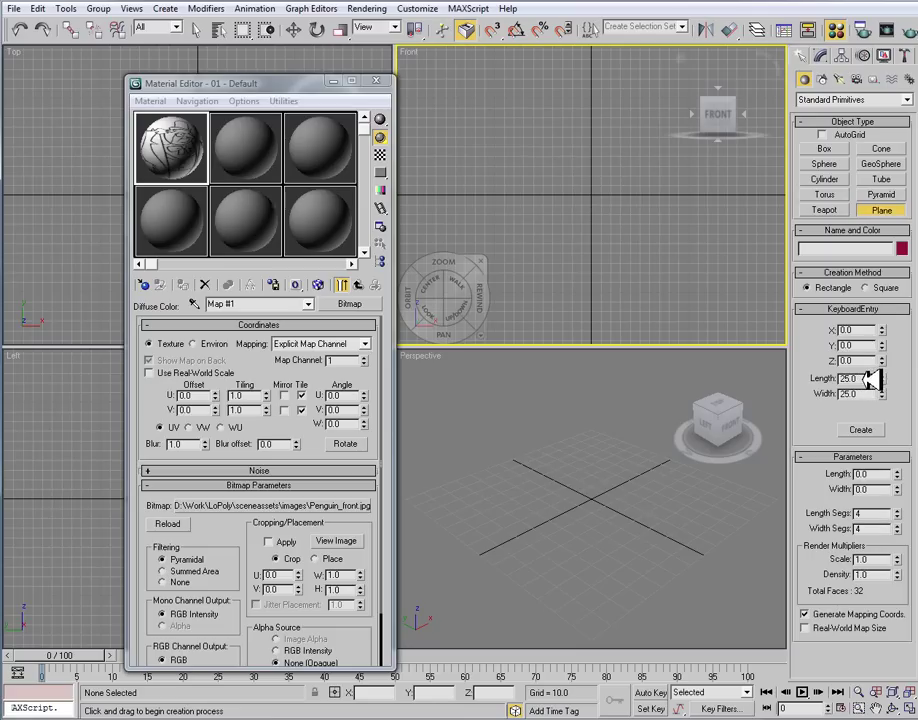
{"action": "left_click_drag", "start_coordinate": [255, 85], "coordinate": [203, 79]}
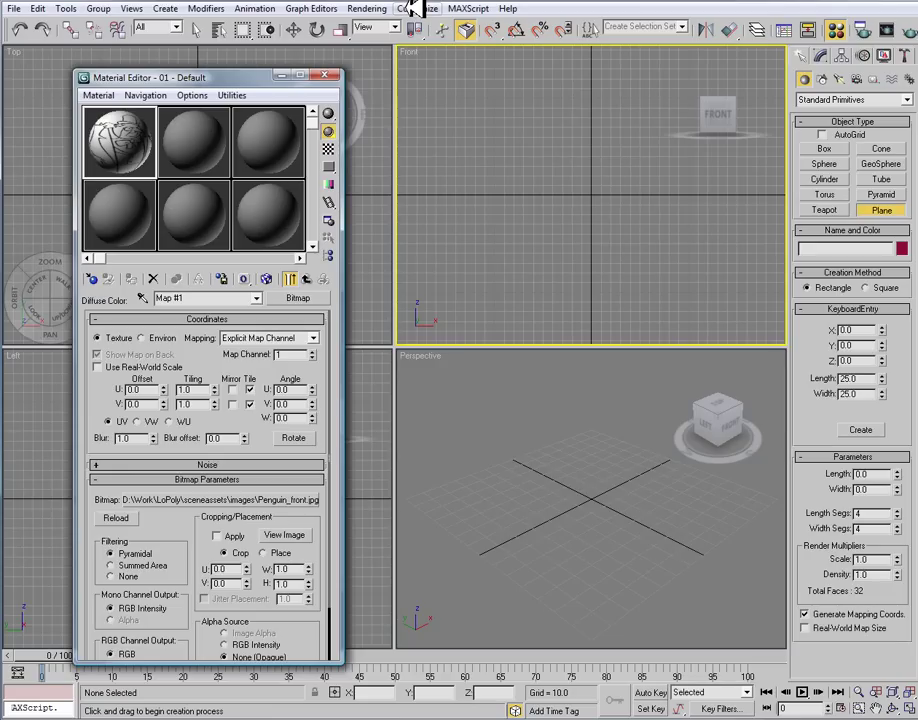
{"action": "left_click", "coordinate": [414, 8]}
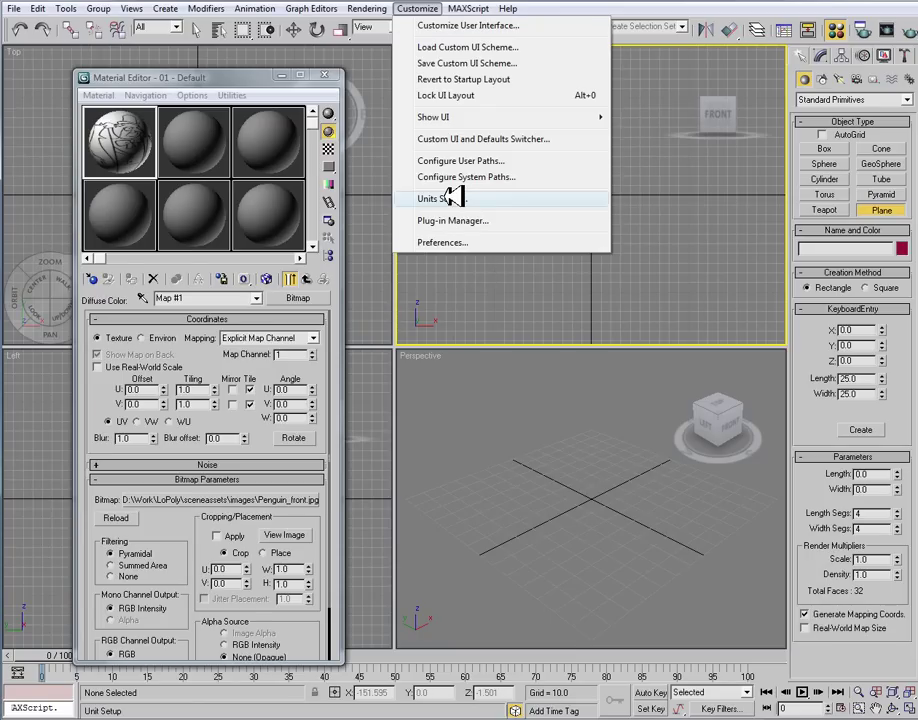
{"action": "left_click", "coordinate": [452, 198]}
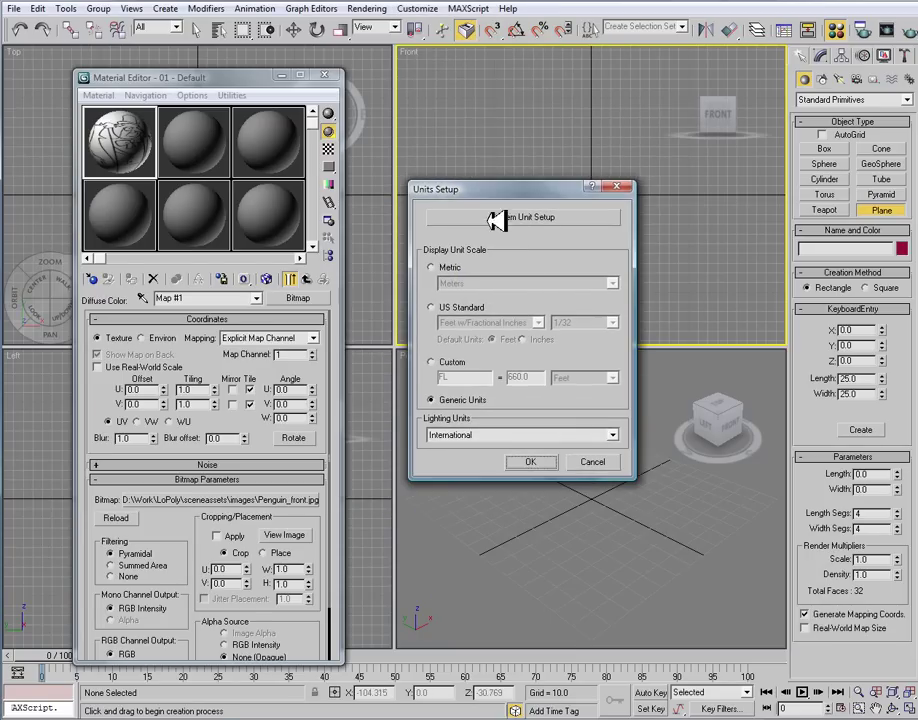
{"action": "left_click", "coordinate": [432, 307]}
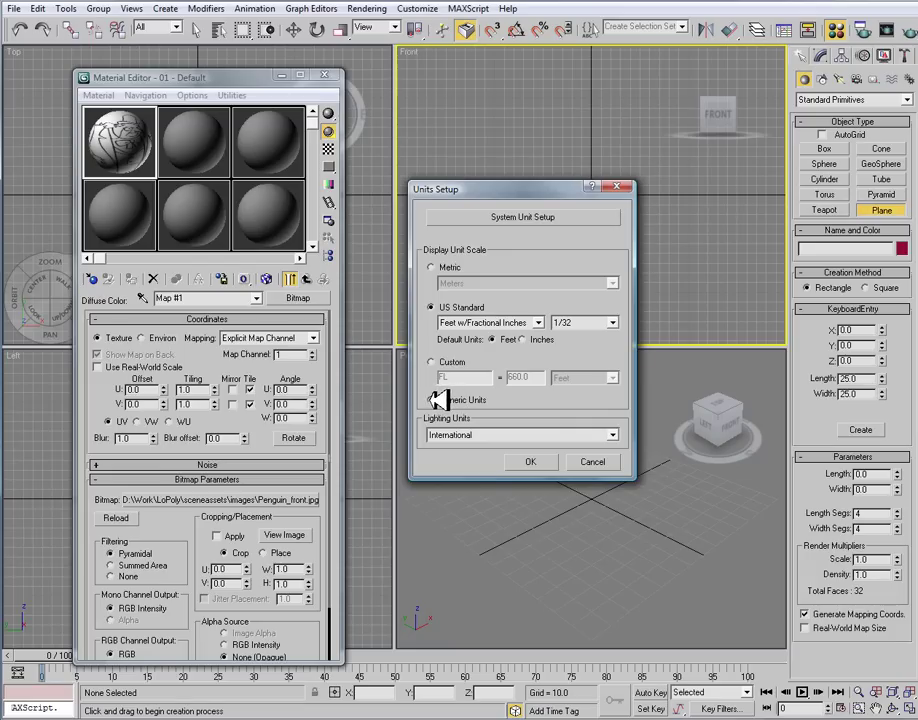
{"action": "left_click", "coordinate": [440, 399]}
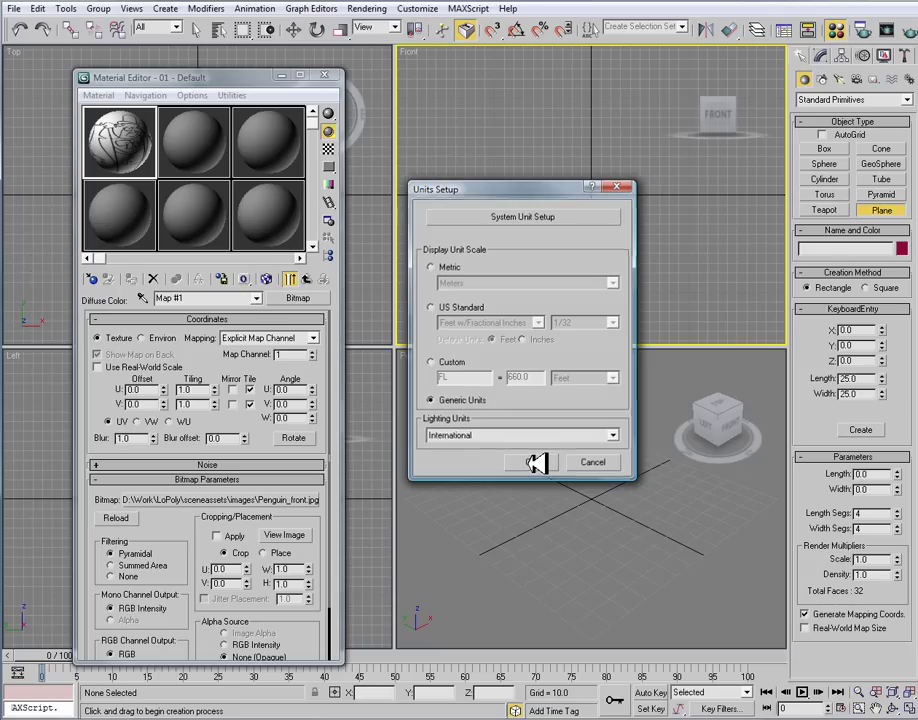
{"action": "left_click", "coordinate": [540, 461]}
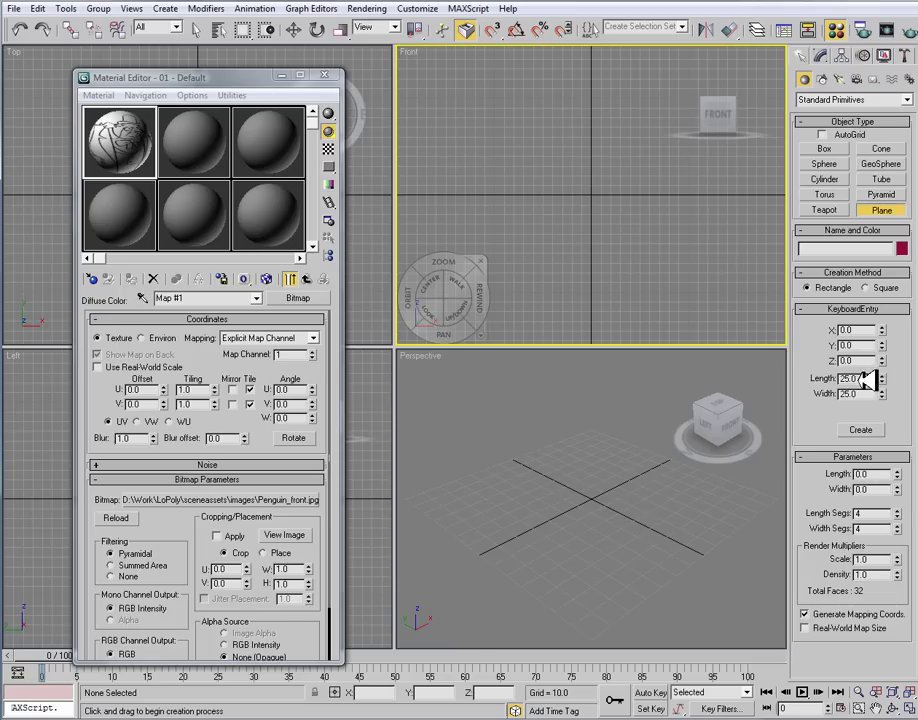
- Create a plane with Length 140 and Width 110 through Keyboard Entry
{"action": "double_click", "coordinate": [862, 378]}
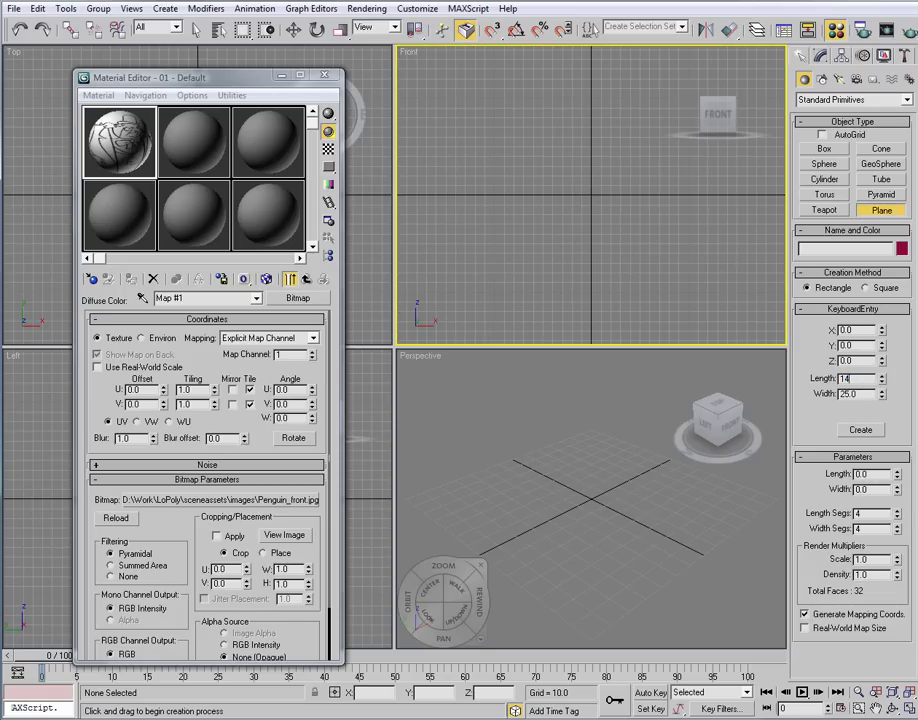
{"action": "type", "text": "140"}
{"action": "key", "text": "Tab"}
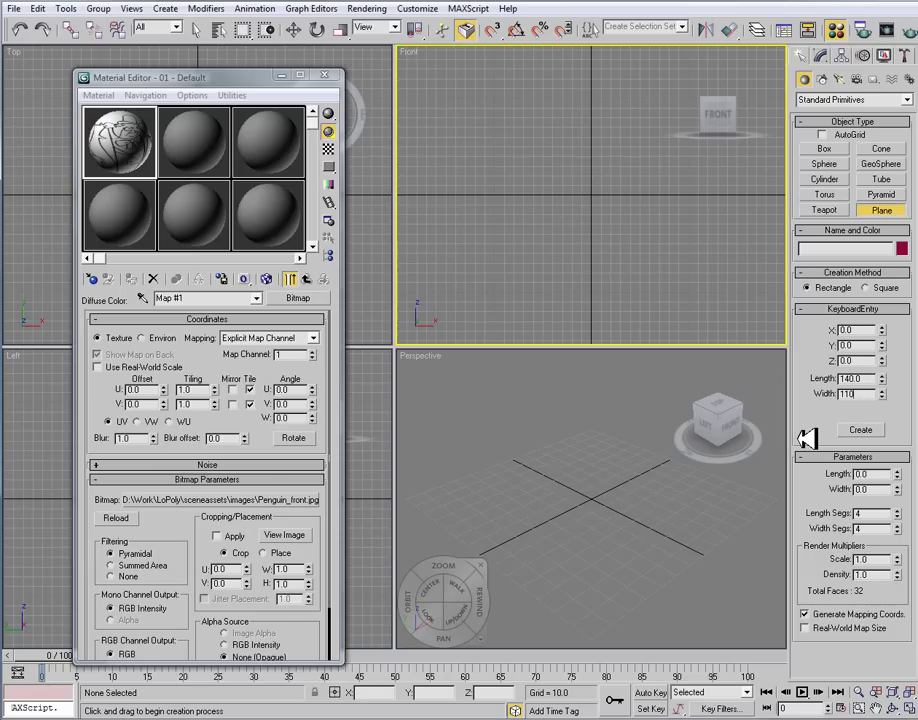
{"action": "left_click", "coordinate": [858, 430]}
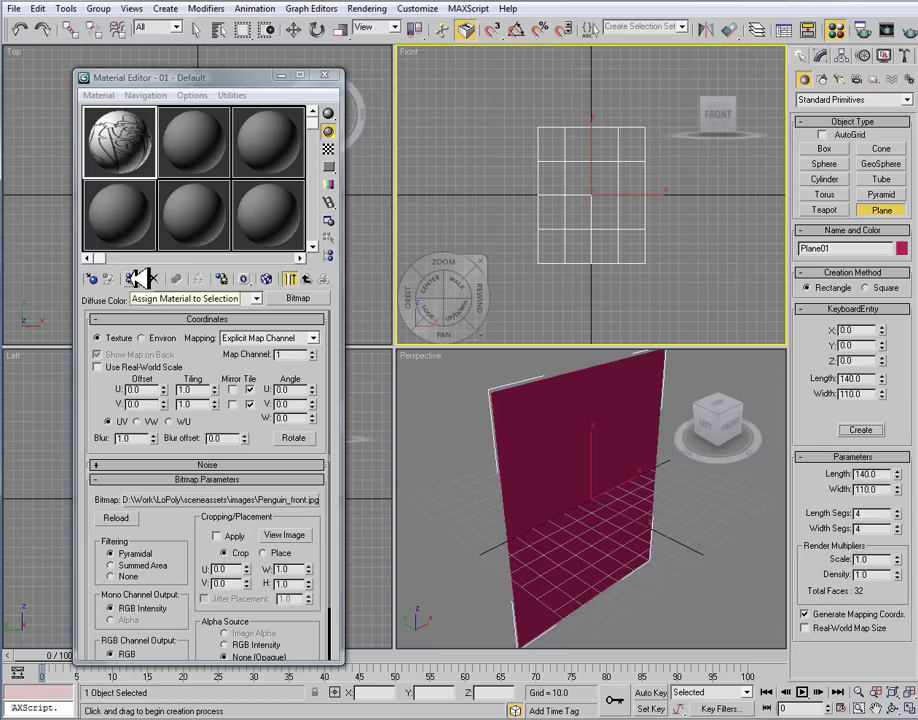
- Assign the Penguin_front material to the plane and show its map in the viewport
{"action": "left_click", "coordinate": [138, 279]}
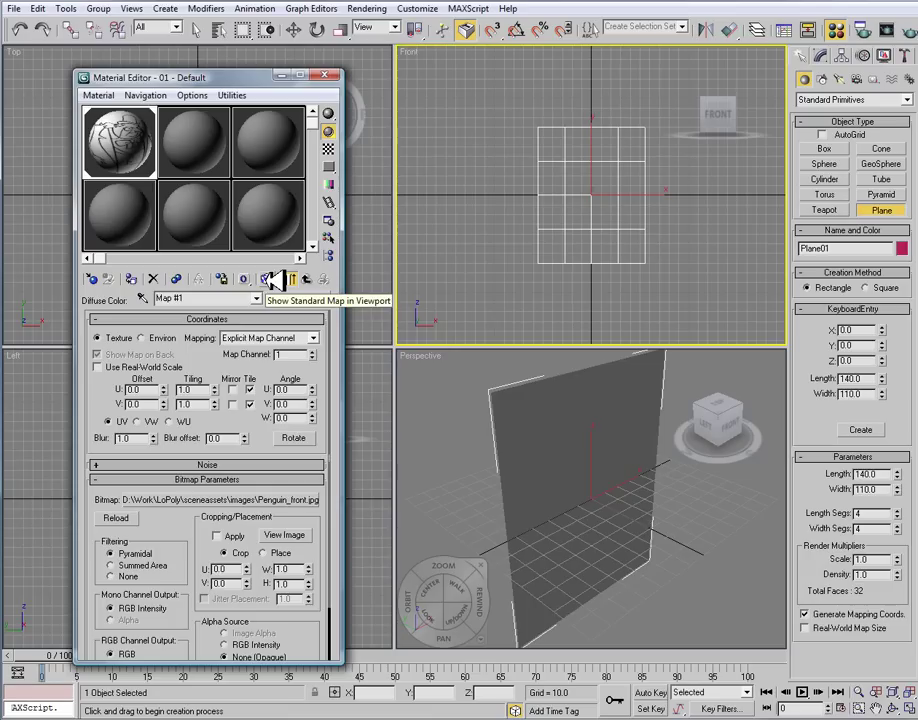
{"action": "left_click", "coordinate": [272, 280]}
{"action": "left_click", "coordinate": [592, 428]}
{"action": "middle_click_drag", "start_coordinate": [592, 428], "coordinate": [540, 430], "text": "alt"}
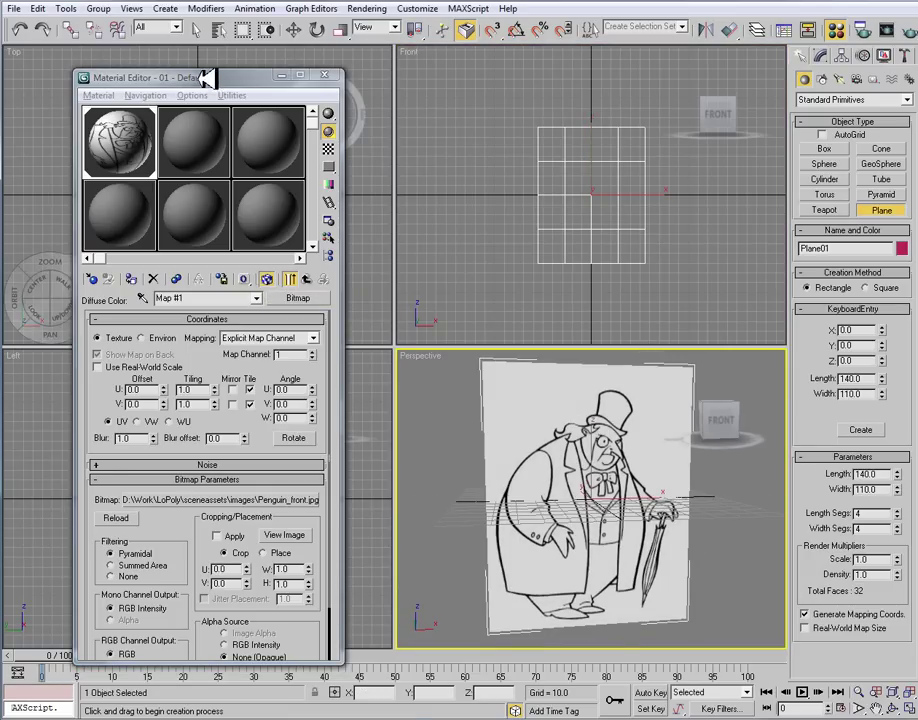
{"action": "left_click_drag", "start_coordinate": [208, 78], "coordinate": [556, 99]}
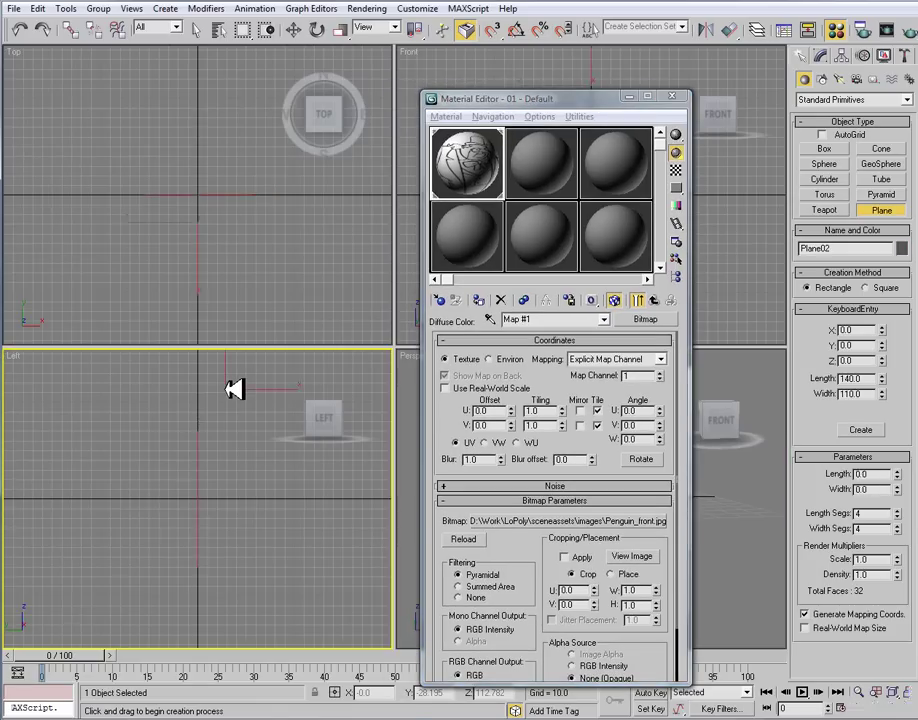
- Recreate the 140 × 110 plane in the Left view and give material slot 2 a Penguin_Side.jpg diffuse bitmap
{"action": "key", "text": "ctrl+z"}
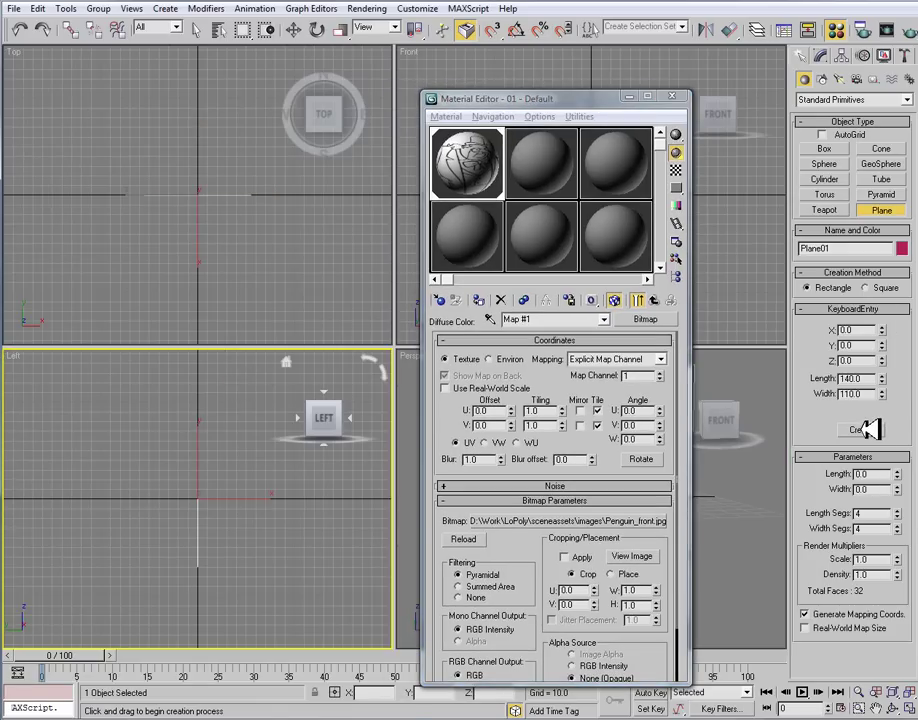
{"action": "left_click", "coordinate": [862, 429]}
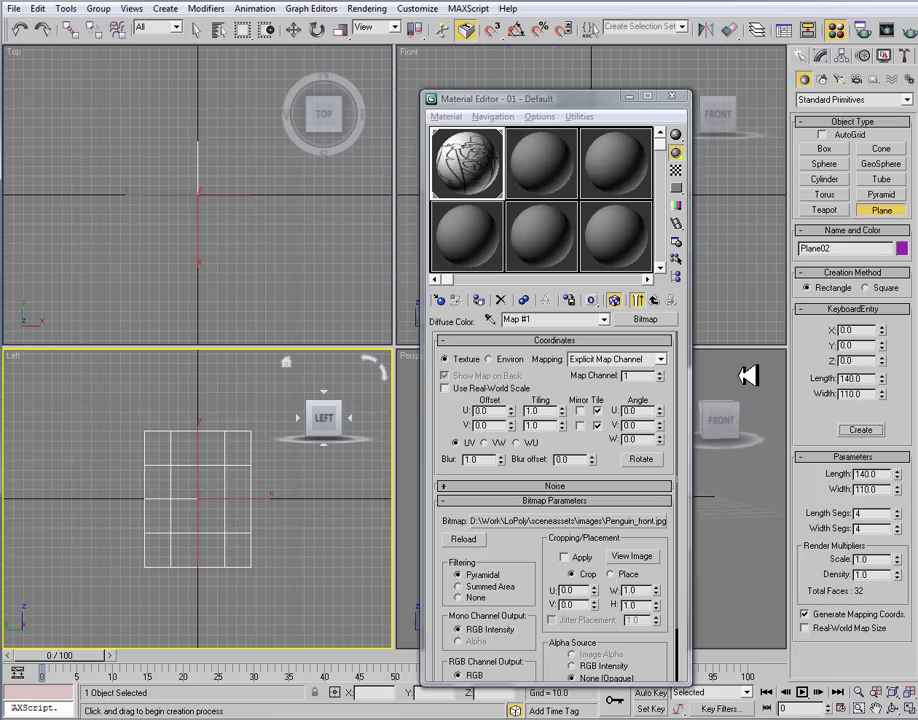
{"action": "left_click", "coordinate": [550, 165]}
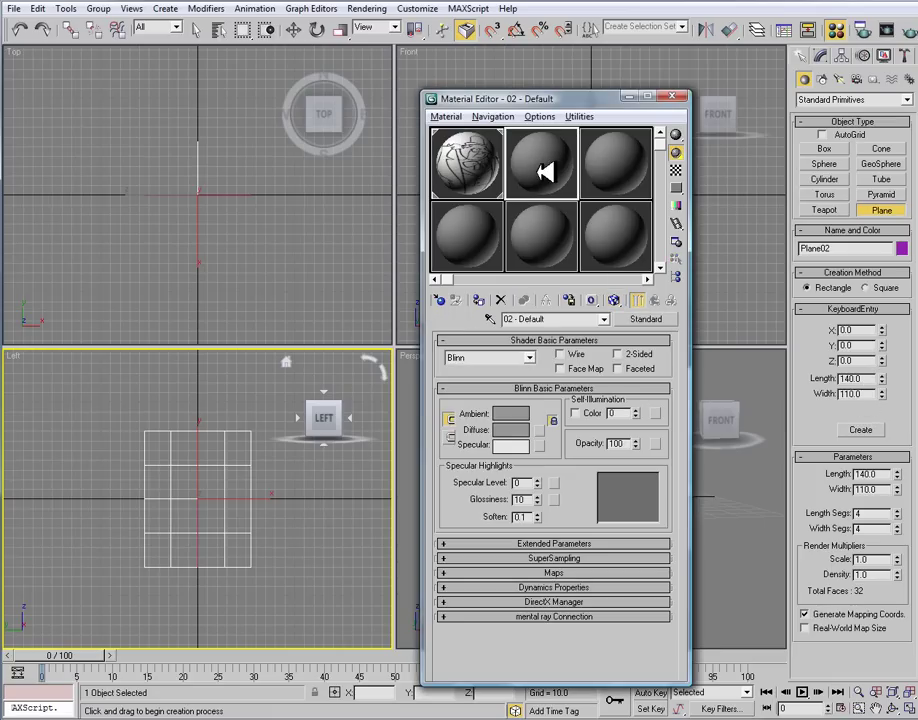
{"action": "left_click", "coordinate": [544, 428]}
{"action": "double_click", "coordinate": [312, 50]}
{"action": "left_click", "coordinate": [240, 110]}
{"action": "left_click", "coordinate": [576, 390]}
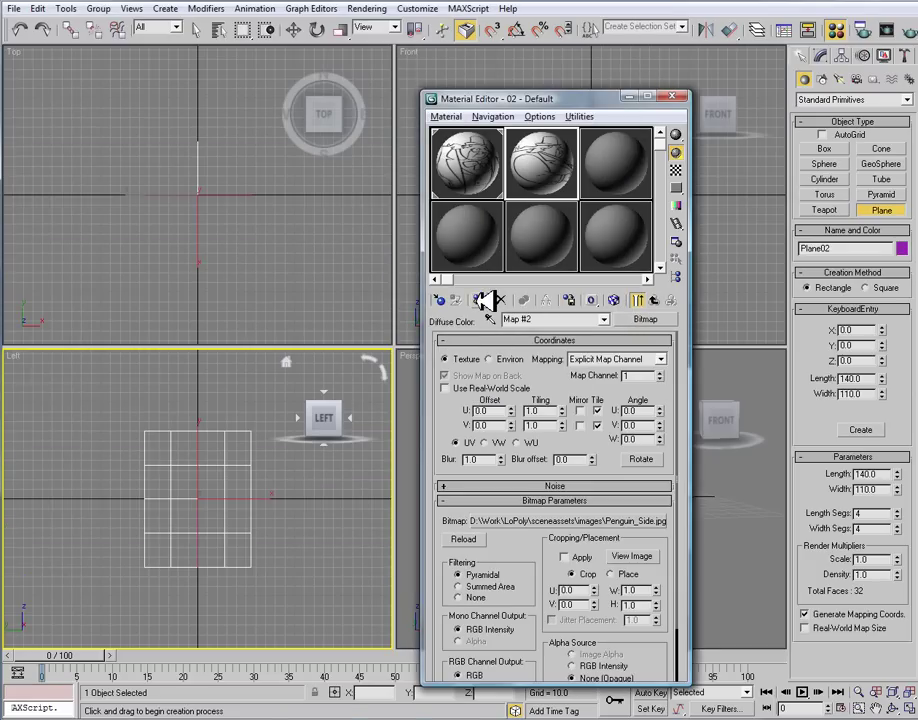
- Apply the side material to Plane02, zoom to fit, and close the Material Editor
{"action": "right_click", "coordinate": [163, 401]}
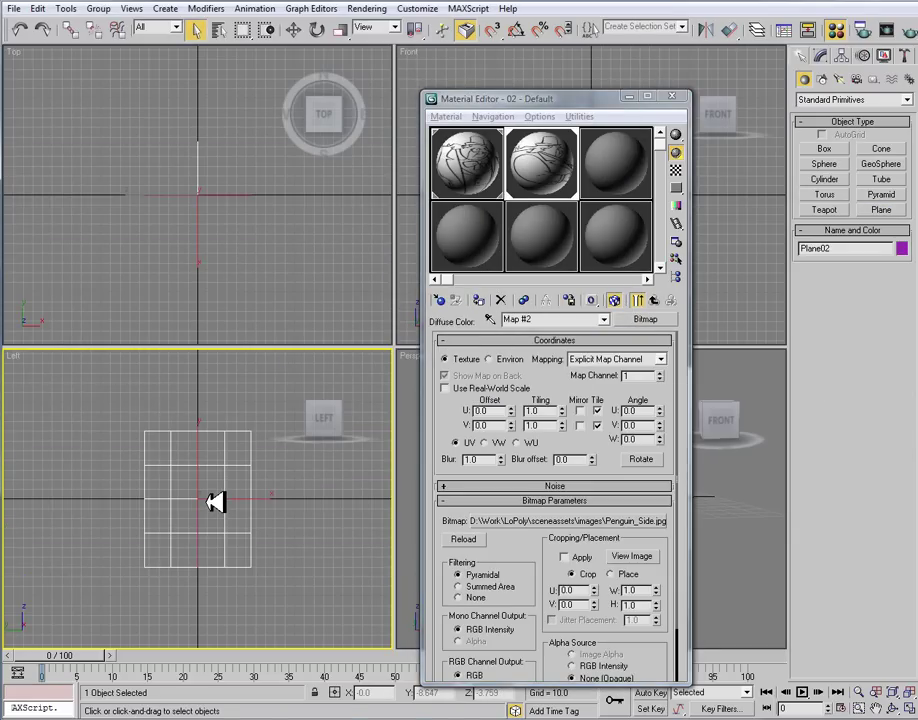
{"action": "left_click_drag", "start_coordinate": [215, 502], "coordinate": [219, 504]}
{"action": "key", "text": "z"}
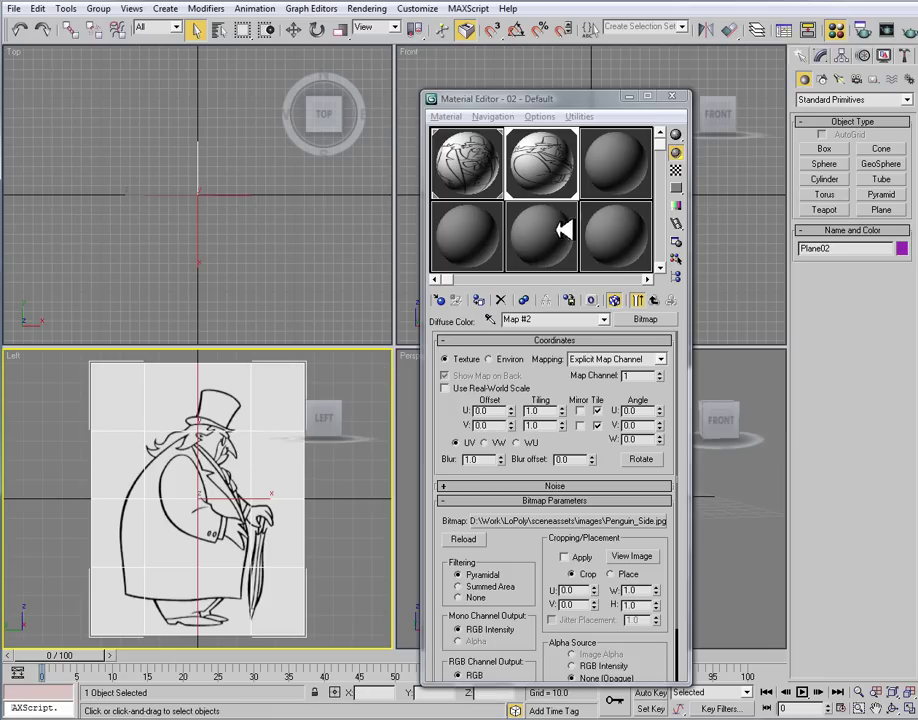
{"action": "left_click", "coordinate": [672, 97]}
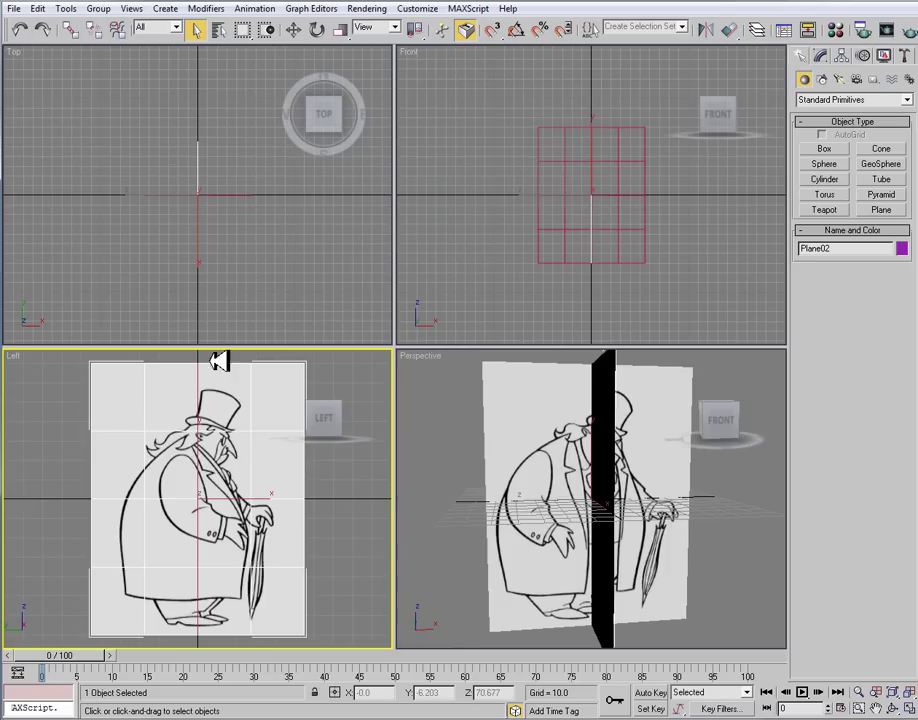
- Set Plane02's Length Segs and Width Segs to 1
{"action": "left_click", "coordinate": [824, 53]}
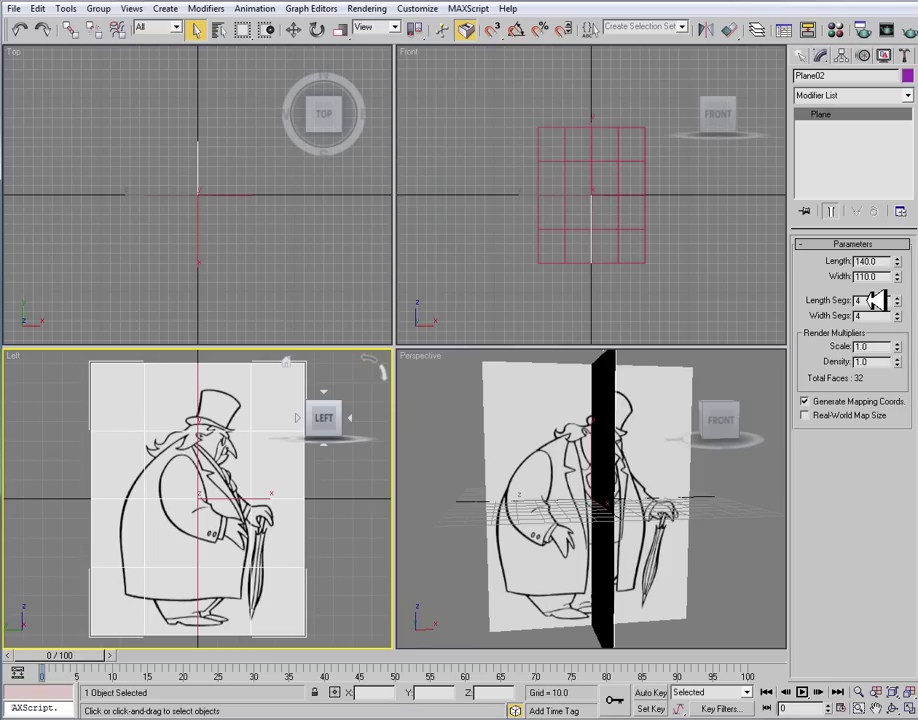
{"action": "left_click_drag", "start_coordinate": [866, 300], "coordinate": [836, 299]}
{"action": "type", "text": "1"}
{"action": "key", "text": "Tab"}
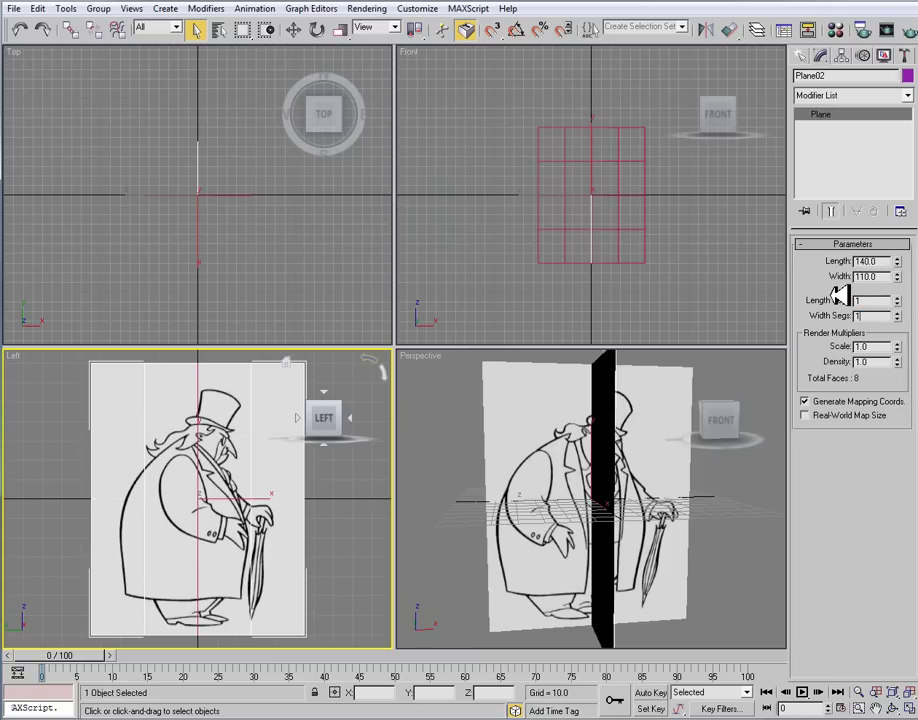
{"action": "key", "text": "Return"}
- Select Plane01 and set its Length Segs and Width Segs to 1
{"action": "left_click", "coordinate": [608, 186]}
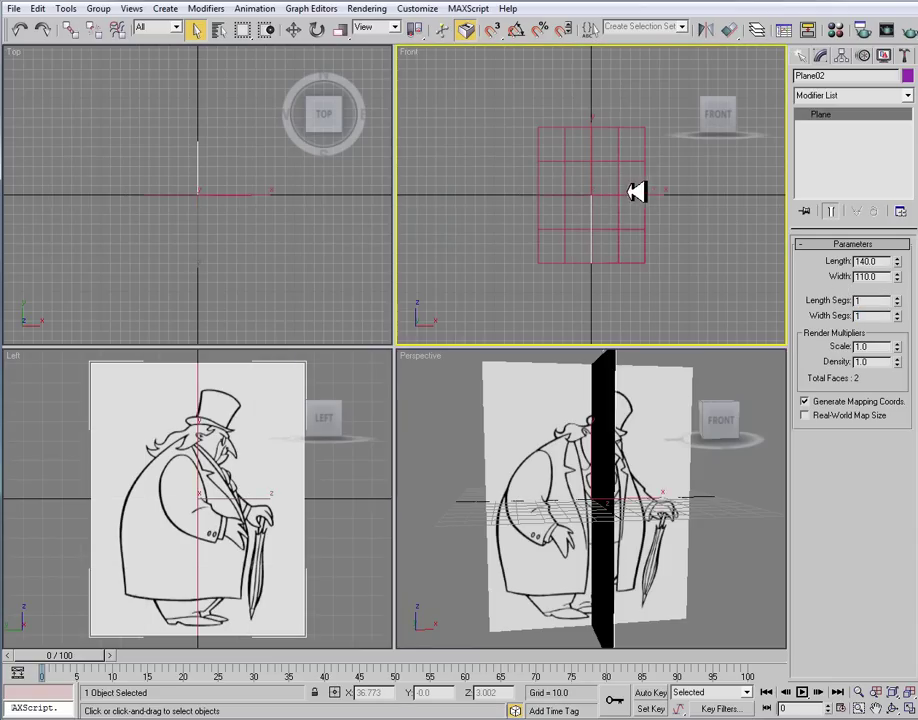
{"action": "left_click", "coordinate": [633, 150]}
{"action": "left_click", "coordinate": [645, 219]}
{"action": "left_click_drag", "start_coordinate": [868, 300], "coordinate": [806, 303]}
{"action": "type", "text": "1"}
{"action": "key", "text": "Tab"}
{"action": "type", "text": "1"}
{"action": "key", "text": "Return"}
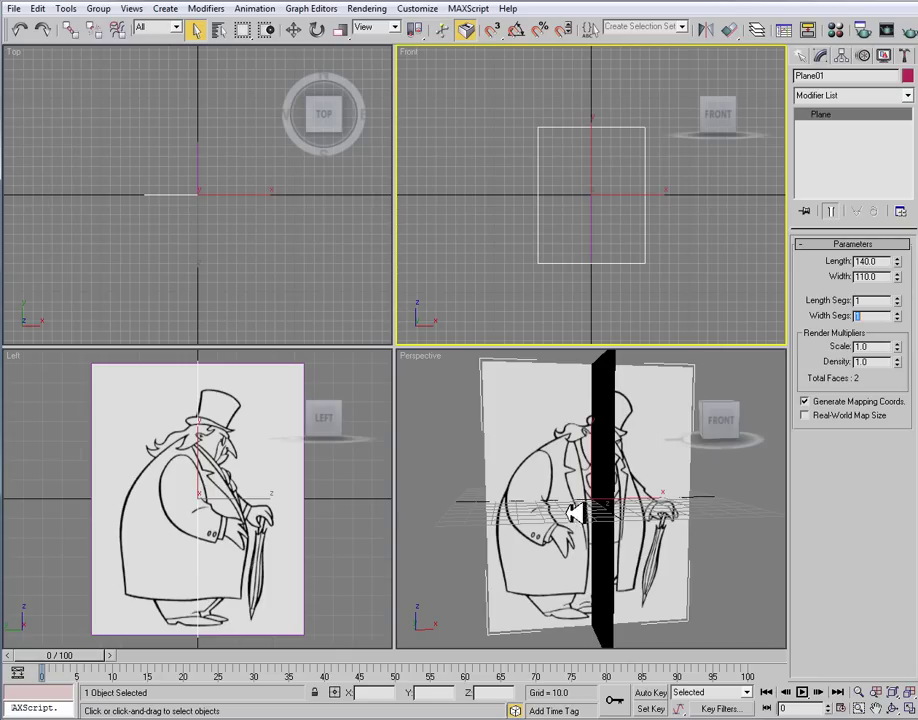
- Orbit the Perspective view around Plane01 and Plane02, then window-select both planes
{"action": "key", "text": "alt"}
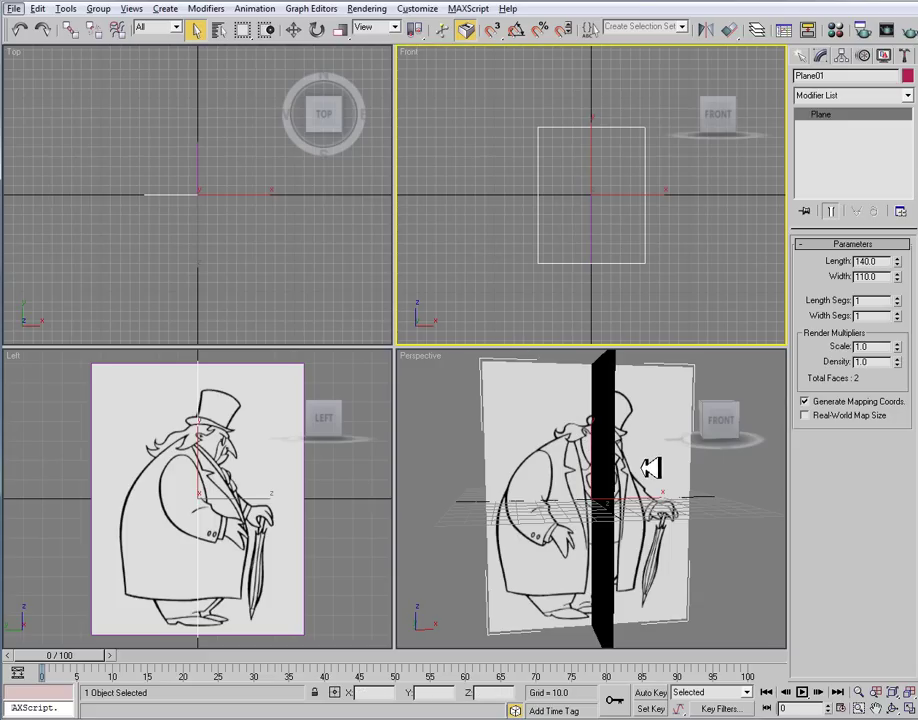
{"action": "middle_click_drag", "start_coordinate": [643, 467], "coordinate": [661, 449], "text": "alt"}
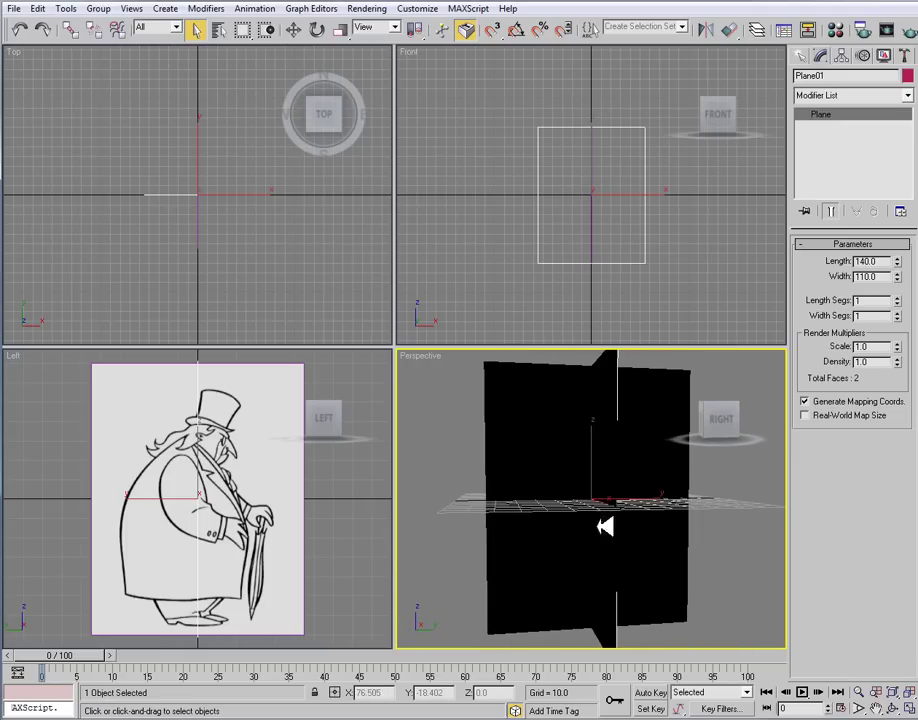
{"action": "mouse_move", "coordinate": [631, 540]}
{"action": "middle_mouse_down", "text": "alt"}
{"action": "mouse_move", "coordinate": [645, 527]}
{"action": "mouse_move", "coordinate": [561, 525]}
{"action": "mouse_move", "coordinate": [638, 523]}
{"action": "middle_mouse_up", "text": "alt"}
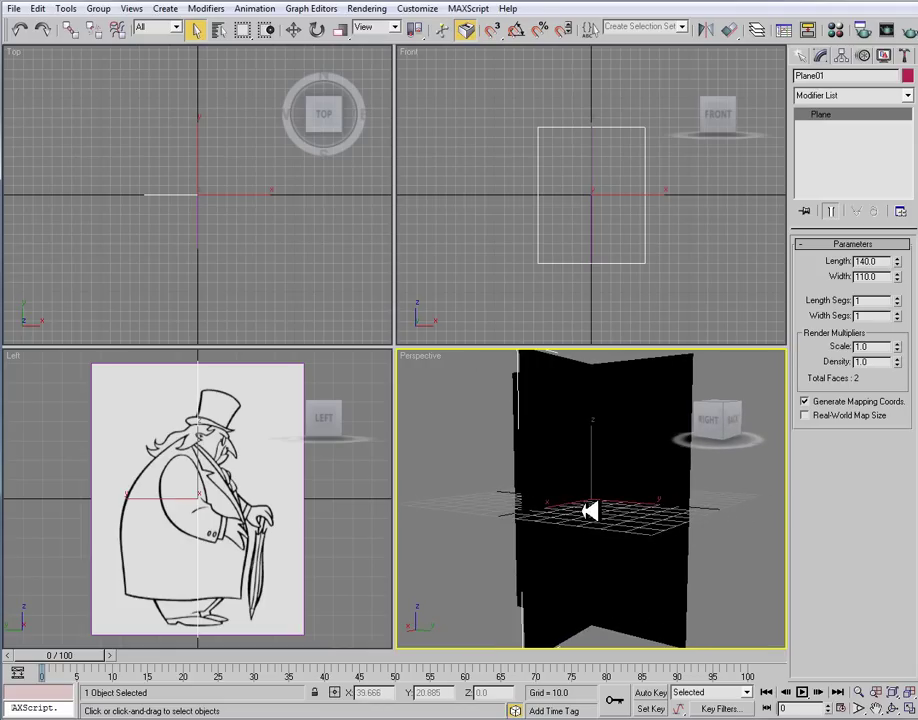
{"action": "middle_click_drag", "start_coordinate": [583, 510], "coordinate": [668, 512], "text": "alt"}
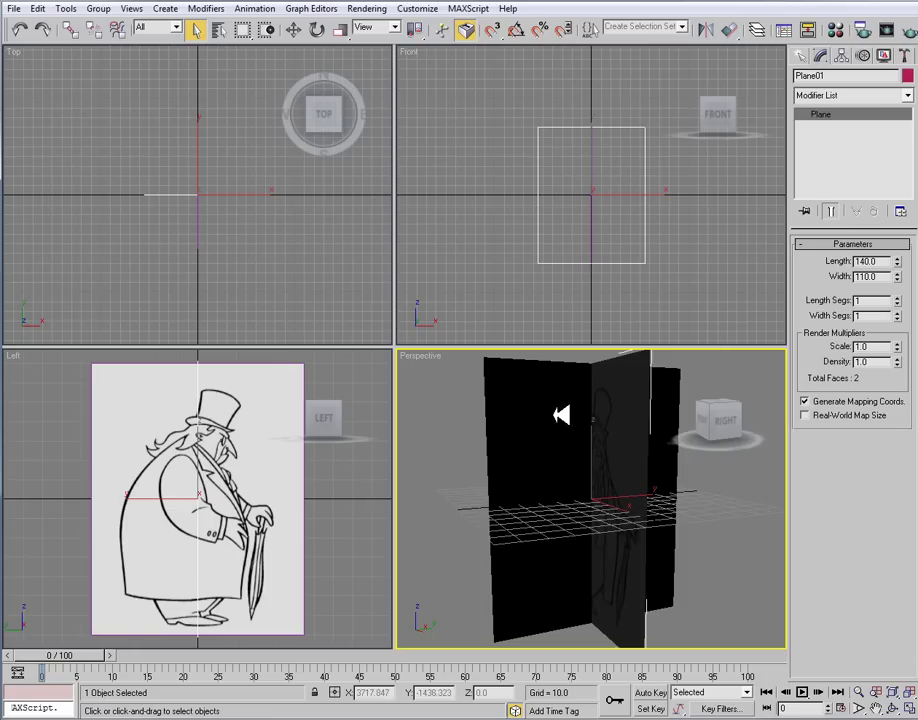
{"action": "mouse_move", "coordinate": [595, 551]}
{"action": "middle_mouse_down", "text": "alt"}
{"action": "mouse_move", "coordinate": [641, 504]}
{"action": "mouse_move", "coordinate": [688, 506]}
{"action": "mouse_move", "coordinate": [641, 479]}
{"action": "mouse_move", "coordinate": [550, 490]}
{"action": "mouse_move", "coordinate": [613, 484]}
{"action": "middle_mouse_up", "text": "alt"}
{"action": "mouse_move", "coordinate": [420, 484]}
{"action": "middle_mouse_down", "text": "alt"}
{"action": "mouse_move", "coordinate": [609, 483]}
{"action": "mouse_move", "coordinate": [516, 459]}
{"action": "mouse_move", "coordinate": [557, 472]}
{"action": "mouse_move", "coordinate": [545, 472]}
{"action": "mouse_move", "coordinate": [554, 464]}
{"action": "middle_mouse_up", "text": "alt"}
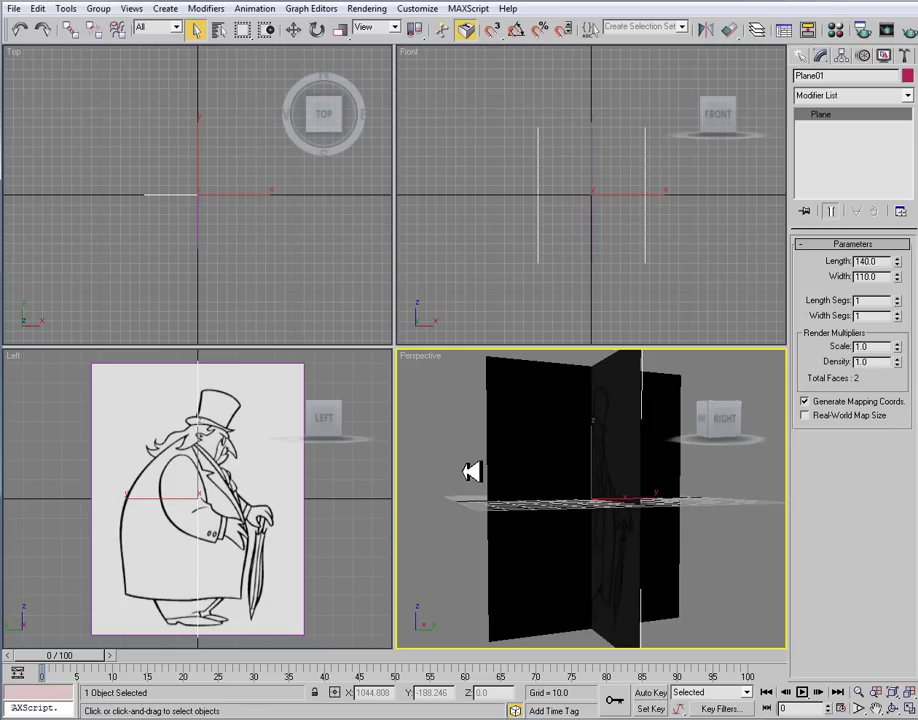
{"action": "left_click_drag", "start_coordinate": [438, 455], "coordinate": [691, 570]}
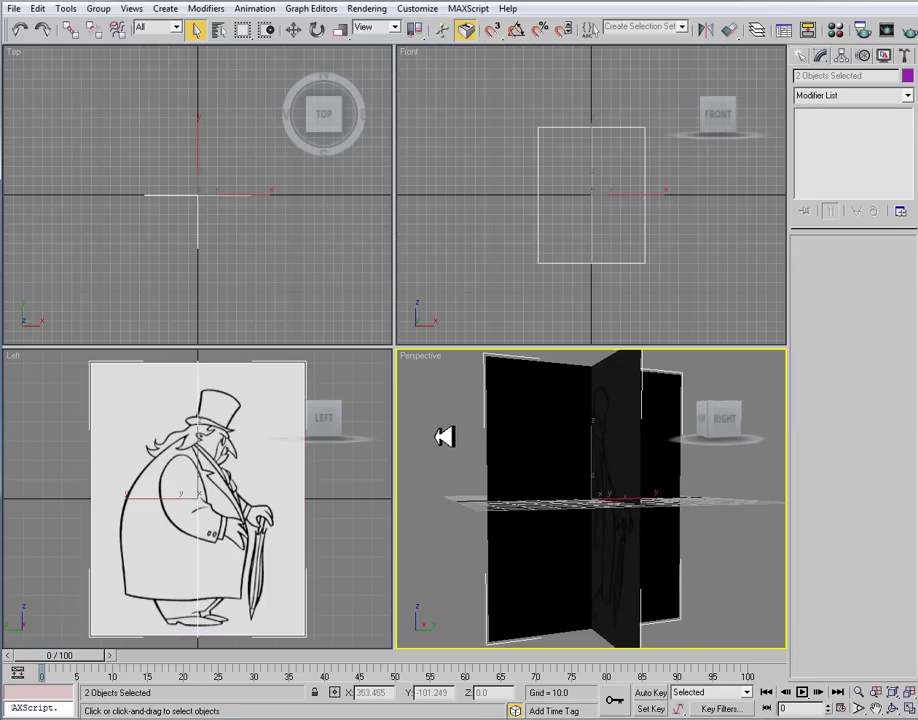
- Check Backface Cull in both planes' Object Properties and orbit to verify the backs disappear
{"action": "right_click", "coordinate": [565, 477]}
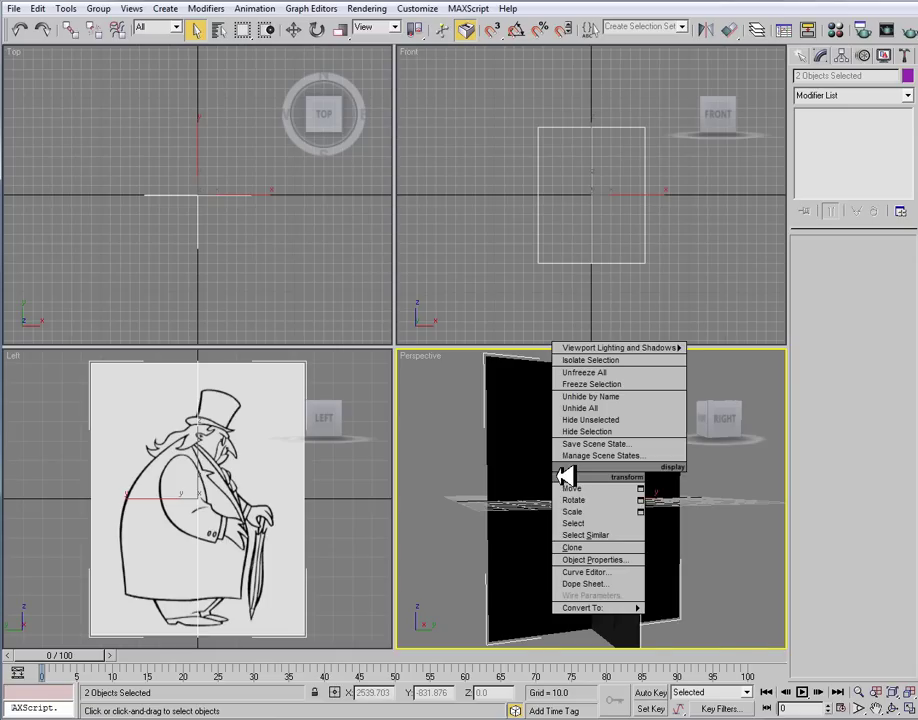
{"action": "left_click", "coordinate": [614, 558]}
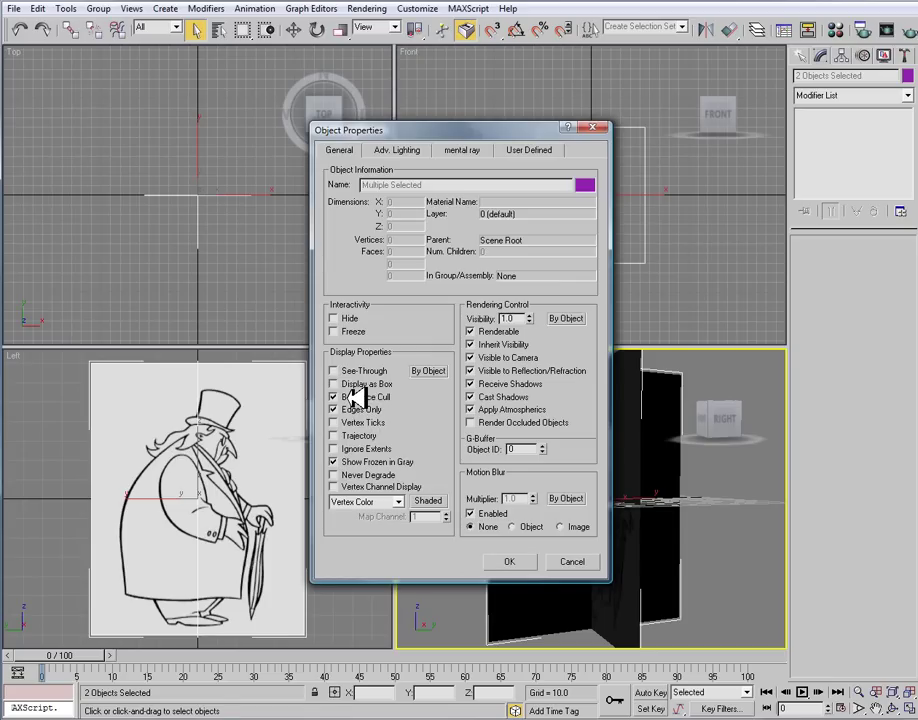
{"action": "left_click", "coordinate": [513, 561]}
{"action": "middle_click_drag", "start_coordinate": [646, 541], "coordinate": [720, 550], "text": "alt"}
- Adjust the Perspective view and select Plane01, the front reference plane
{"action": "key", "text": "alt+w"}
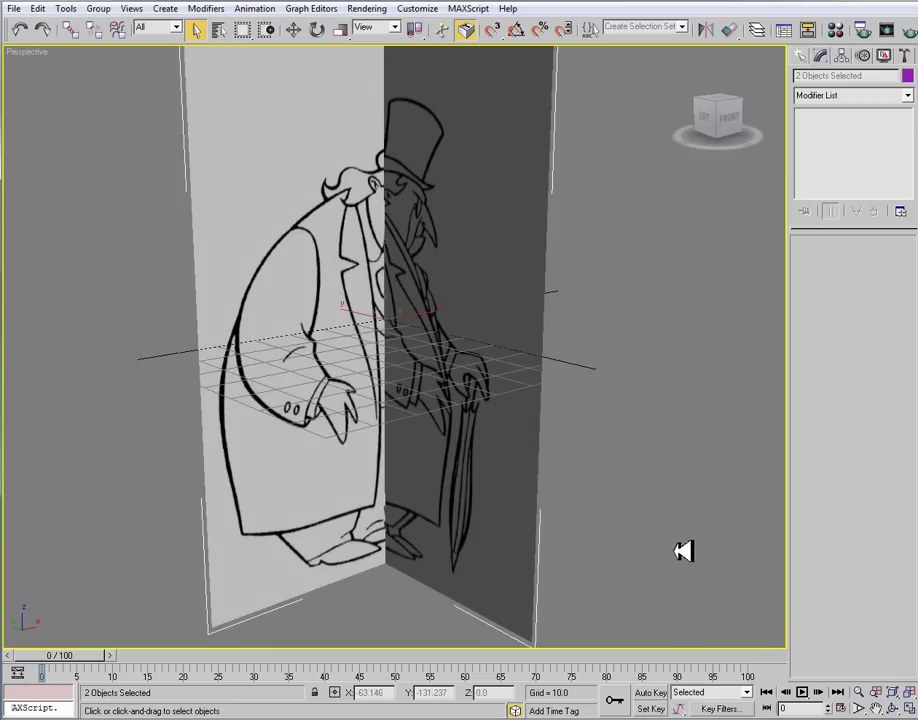
{"action": "middle_click_drag", "start_coordinate": [658, 537], "coordinate": [671, 558]}
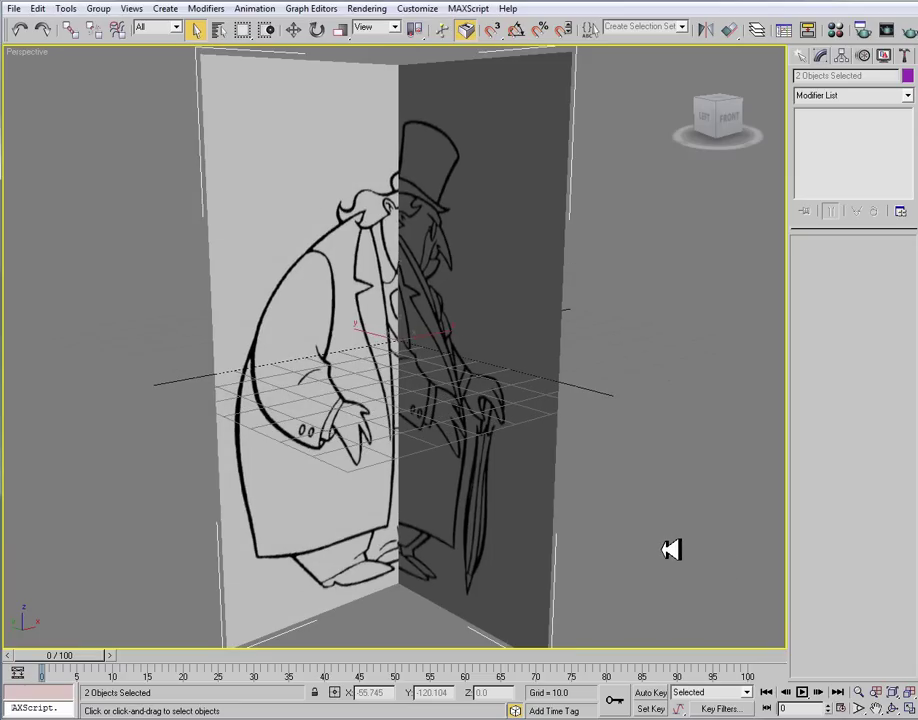
{"action": "key", "text": "alt+w"}
{"action": "key", "text": "alt+w"}
{"action": "middle_click_drag", "start_coordinate": [670, 548], "coordinate": [650, 563], "text": "alt"}
{"action": "scroll", "coordinate": [637, 551], "scroll_direction": "down", "scroll_amount": 5}
{"action": "scroll", "coordinate": [595, 531], "scroll_direction": "up", "scroll_amount": 4}
{"action": "left_click", "coordinate": [582, 504]}
{"action": "middle_click_drag", "start_coordinate": [582, 504], "coordinate": [613, 549], "text": "alt"}
{"action": "scroll", "coordinate": [587, 500], "scroll_direction": "down", "scroll_amount": 2}
{"action": "middle_click_drag", "start_coordinate": [587, 500], "coordinate": [638, 503], "text": "alt"}
- Move Plane01 outward along Y and Plane02 outward along X, then select both planes
{"action": "key", "text": "w"}
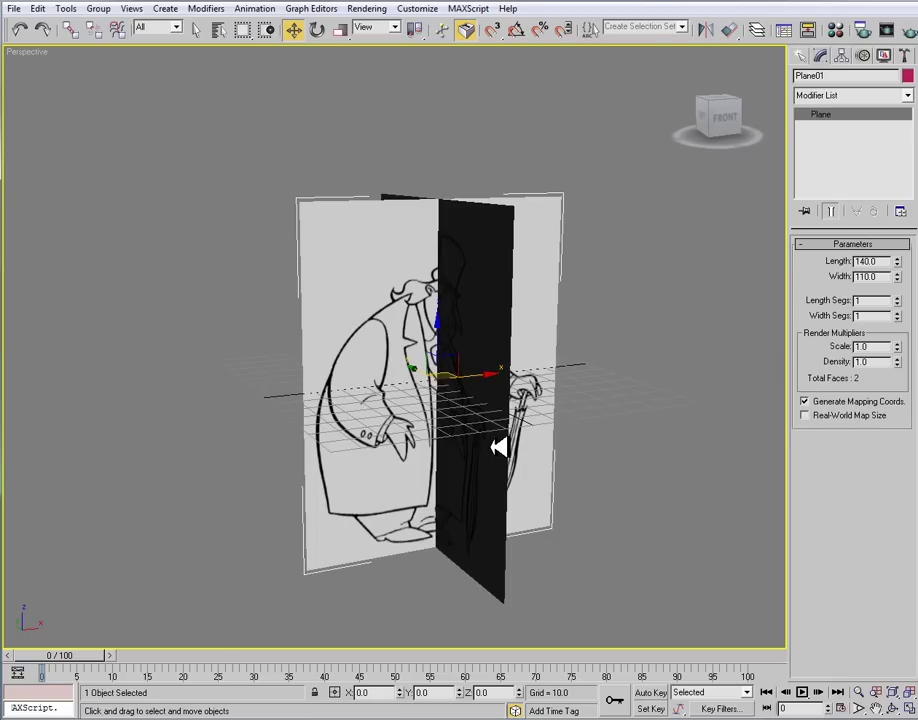
{"action": "middle_click_drag", "start_coordinate": [483, 438], "coordinate": [404, 373], "text": "alt"}
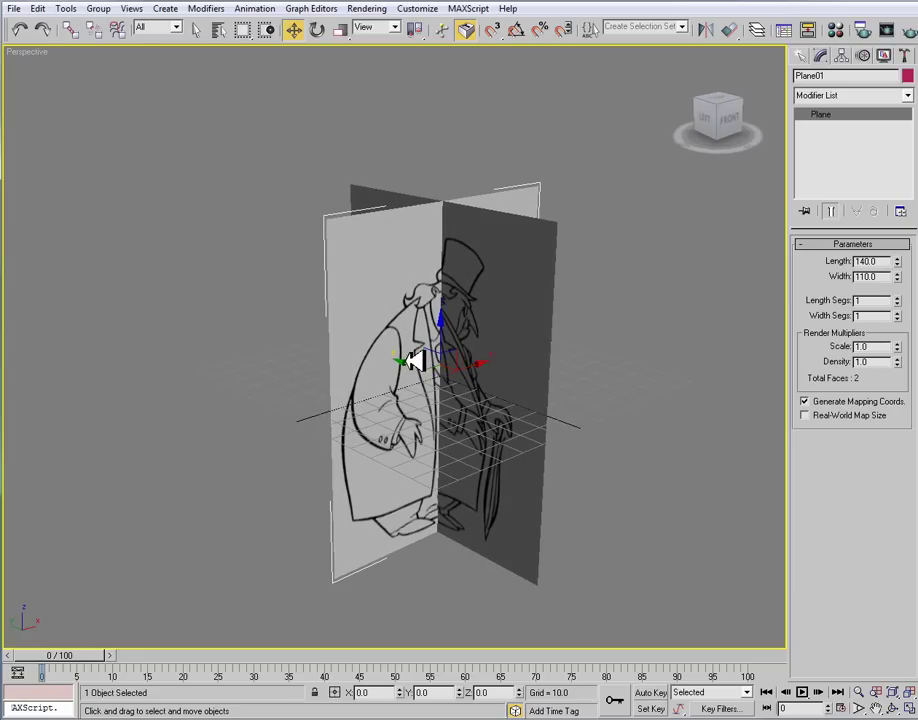
{"action": "left_click_drag", "start_coordinate": [413, 364], "coordinate": [303, 322]}
{"action": "left_click", "coordinate": [457, 385]}
{"action": "left_click_drag", "start_coordinate": [478, 363], "coordinate": [568, 348]}
{"action": "middle_click_drag", "start_coordinate": [572, 361], "coordinate": [505, 433], "text": "alt"}
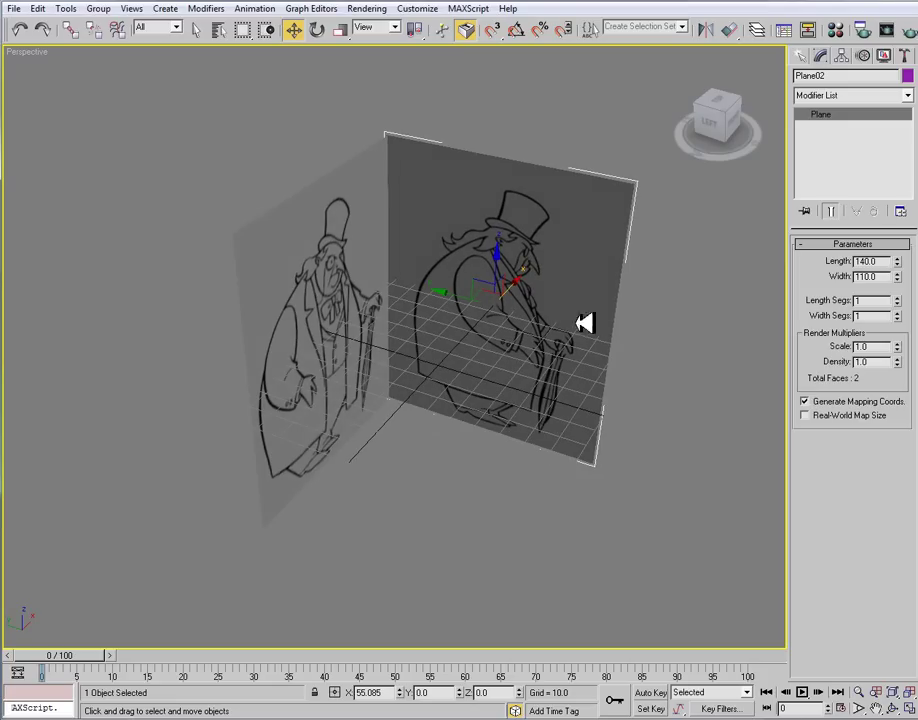
{"action": "middle_click_drag", "start_coordinate": [497, 432], "coordinate": [430, 395], "text": "alt"}
{"action": "left_click_drag", "start_coordinate": [250, 328], "coordinate": [662, 471]}
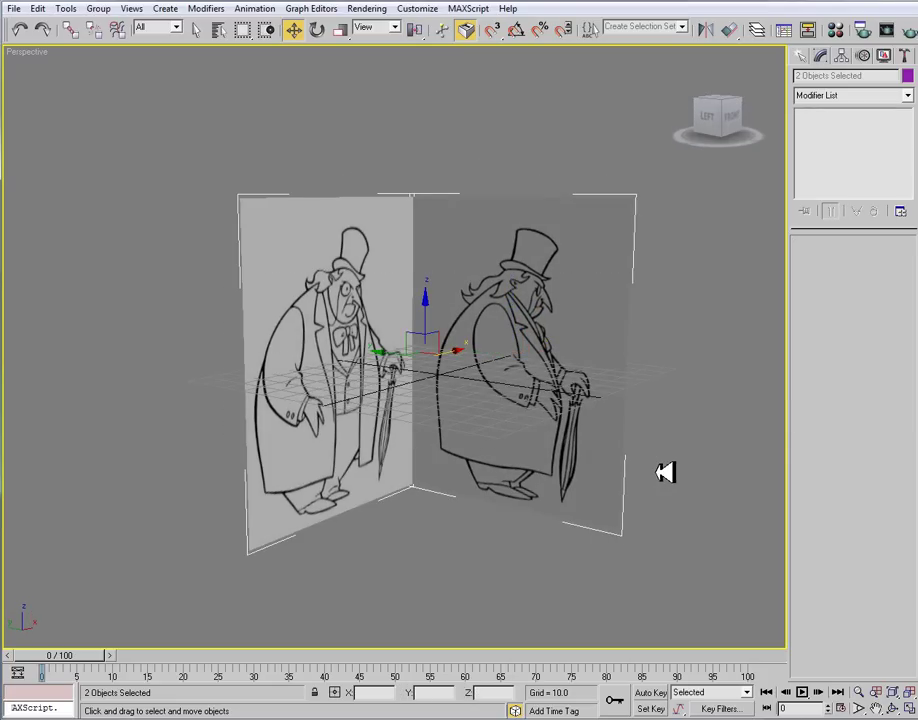
- Check Freeze in both planes' Object Properties, then confirm drag-selecting no longer picks them
{"action": "right_click", "coordinate": [483, 320]}
{"action": "left_click", "coordinate": [522, 401]}
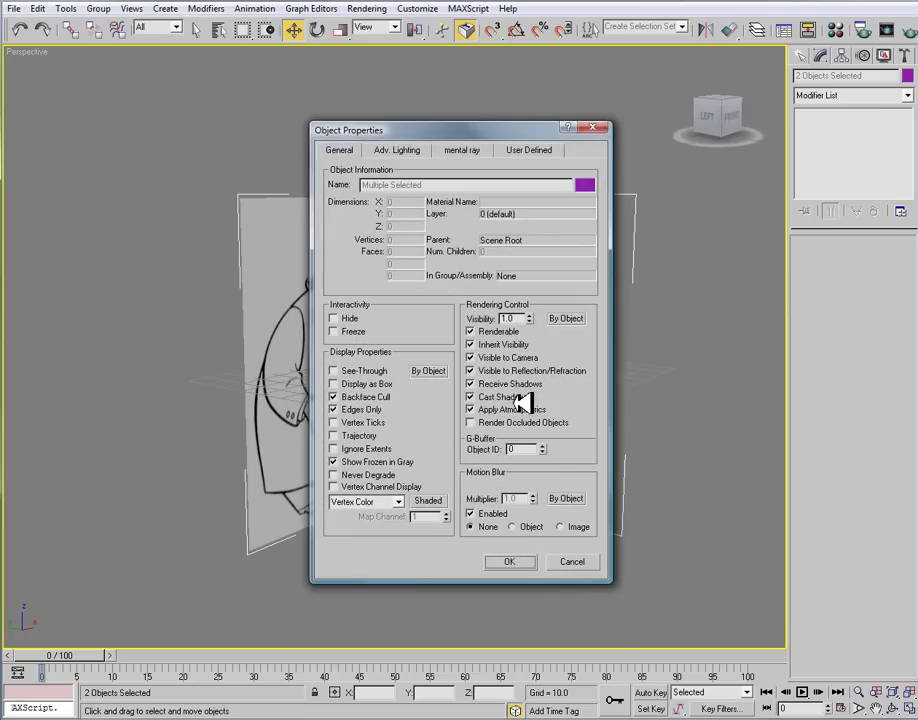
{"action": "left_click", "coordinate": [345, 329]}
{"action": "left_click_drag", "start_coordinate": [510, 128], "coordinate": [662, 130]}
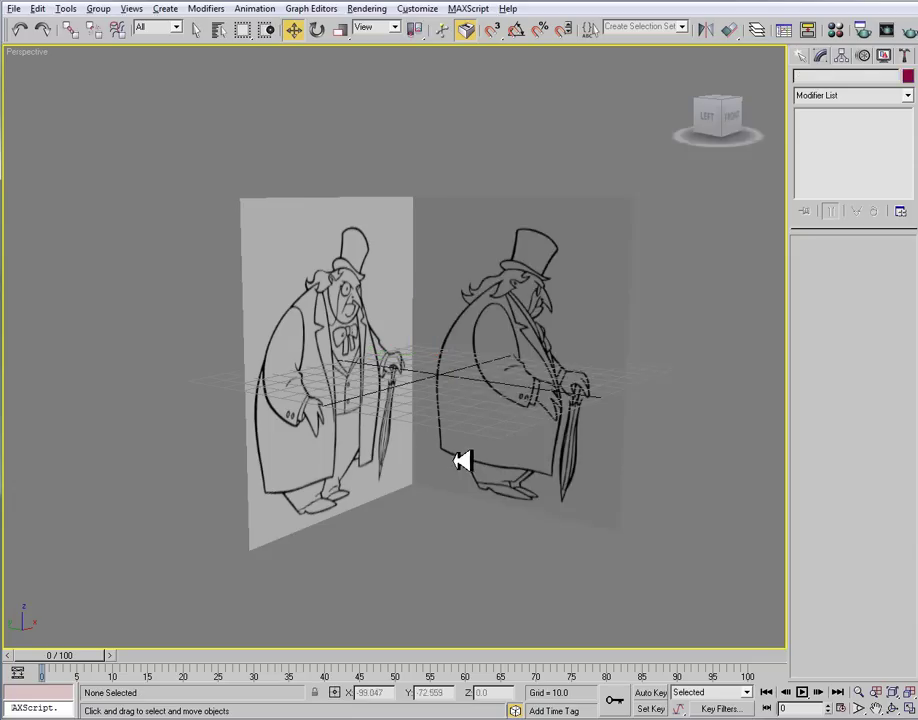
{"action": "middle_click_drag", "start_coordinate": [457, 460], "coordinate": [250, 311], "text": "alt"}
{"action": "left_click_drag", "start_coordinate": [222, 307], "coordinate": [738, 527]}
{"action": "left_click_drag", "start_coordinate": [240, 242], "coordinate": [706, 569]}
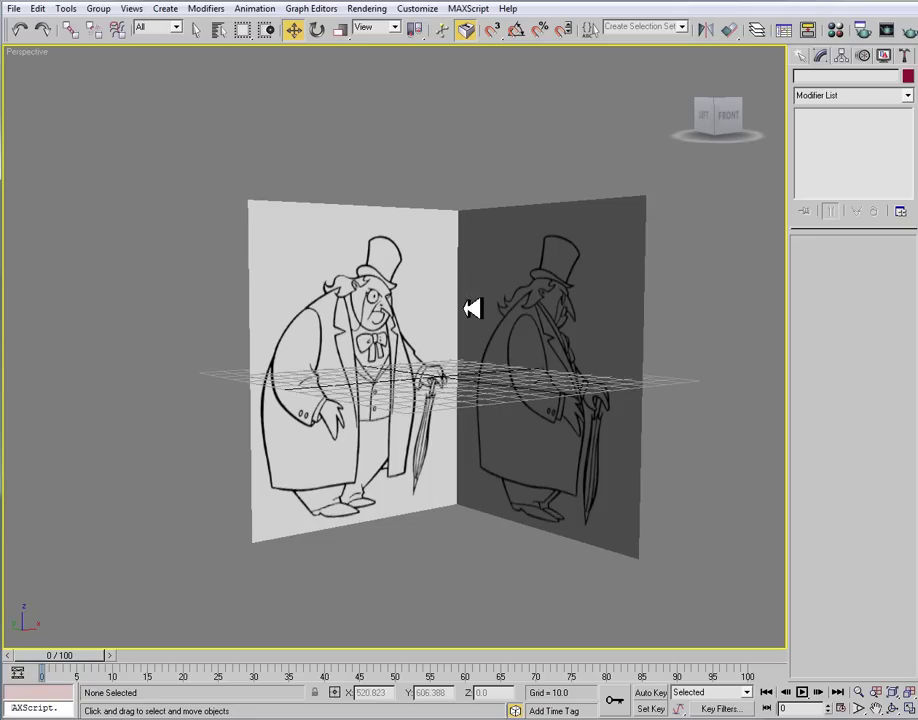
- After two viewport quad-menu choices, open Schematic View showing the Plane01 and Plane02 nodes
{"action": "right_click", "coordinate": [578, 250]}
{"action": "left_click", "coordinate": [605, 183]}
{"action": "right_click", "coordinate": [549, 221]}
{"action": "left_click", "coordinate": [588, 126]}
{"action": "left_click", "coordinate": [811, 31]}
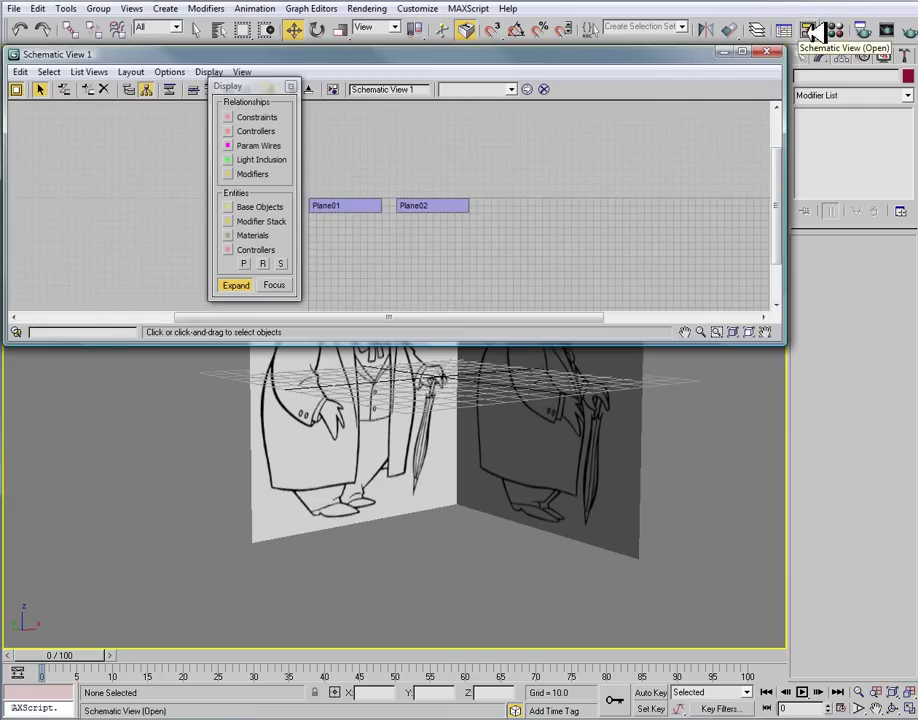
{"action": "mouse_move", "coordinate": [760, 47]}
{"action": "left_mouse_down"}
{"action": "mouse_move", "coordinate": [754, 62]}
{"action": "mouse_move", "coordinate": [748, 57]}
{"action": "left_mouse_up"}
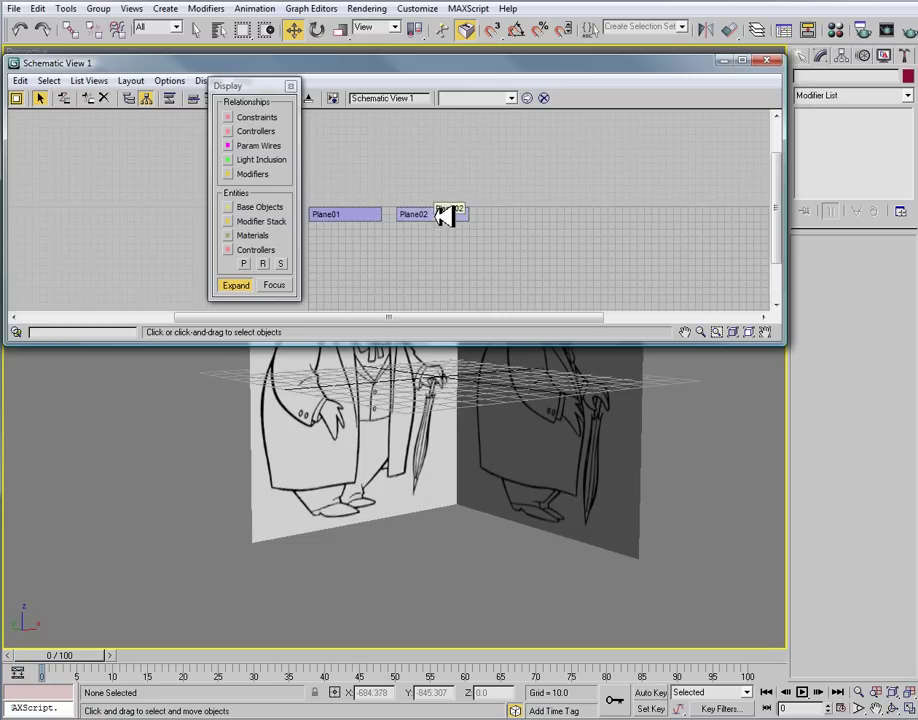
- Rename the Plane01 node to Front_Ref and the Plane02 node to Side_Ref
{"action": "left_click", "coordinate": [345, 214]}
{"action": "left_click_drag", "start_coordinate": [607, 67], "coordinate": [598, 436]}
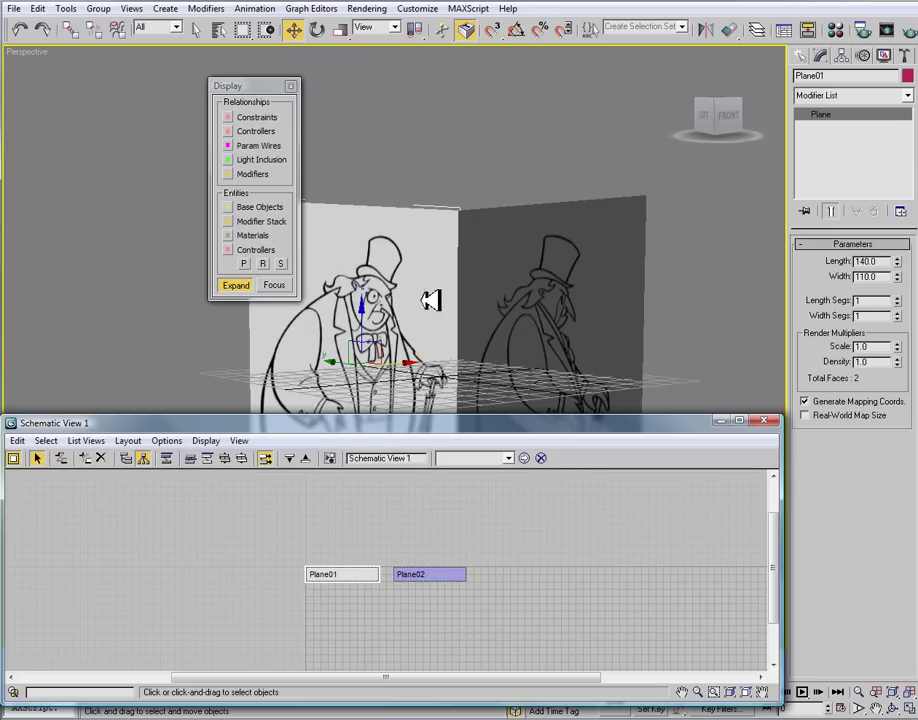
{"action": "left_click", "coordinate": [845, 76]}
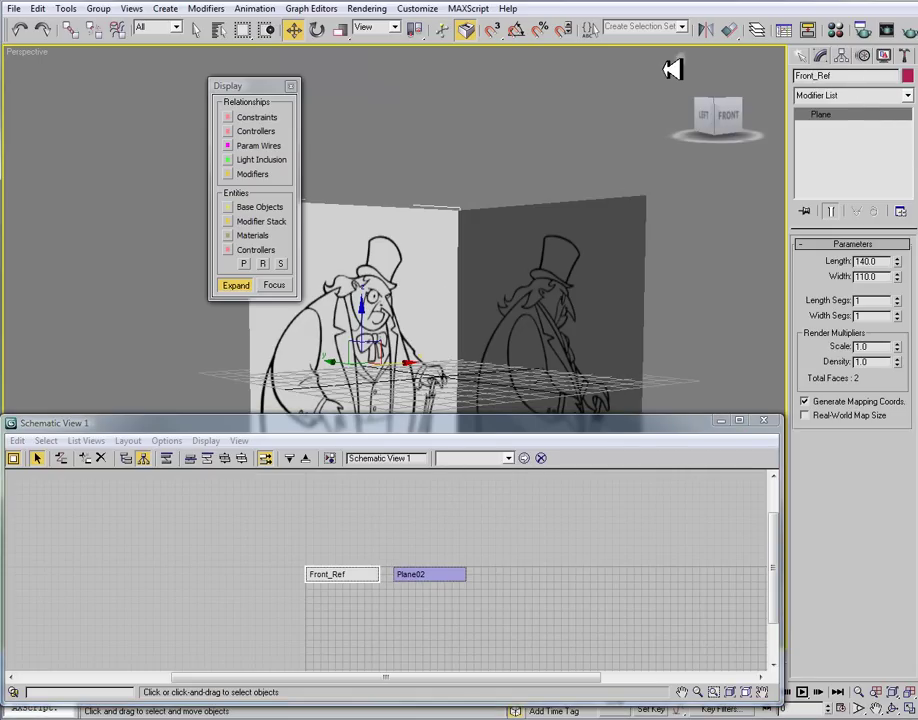
{"action": "left_click", "coordinate": [430, 574]}
{"action": "left_click", "coordinate": [845, 76]}
{"action": "key", "text": "Return"}
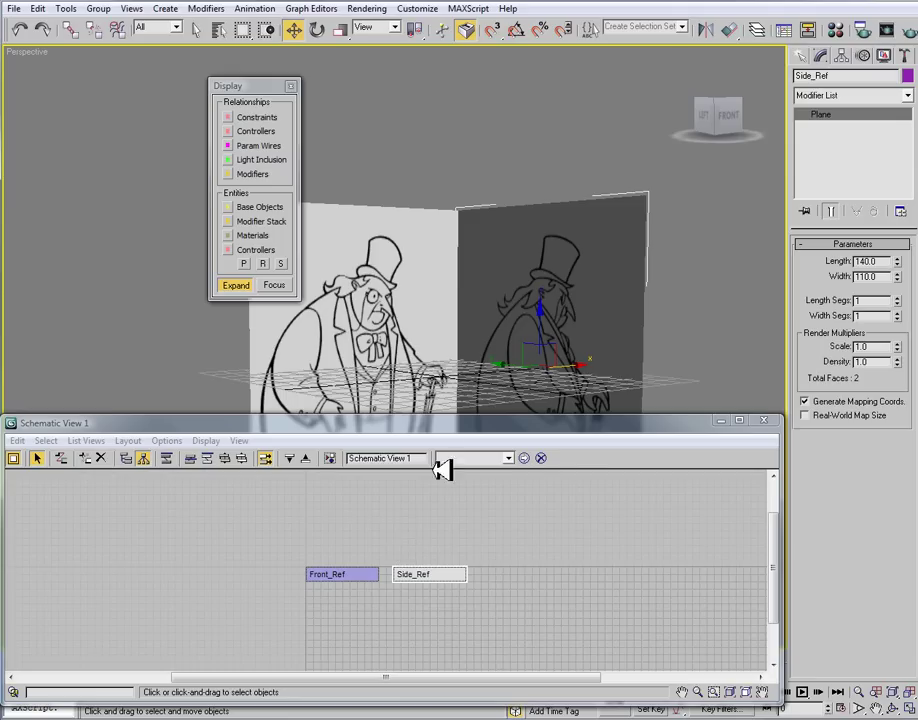
- Select the Front_Ref and Side_Ref nodes alternately to check both renamed planes
{"action": "left_click", "coordinate": [362, 574]}
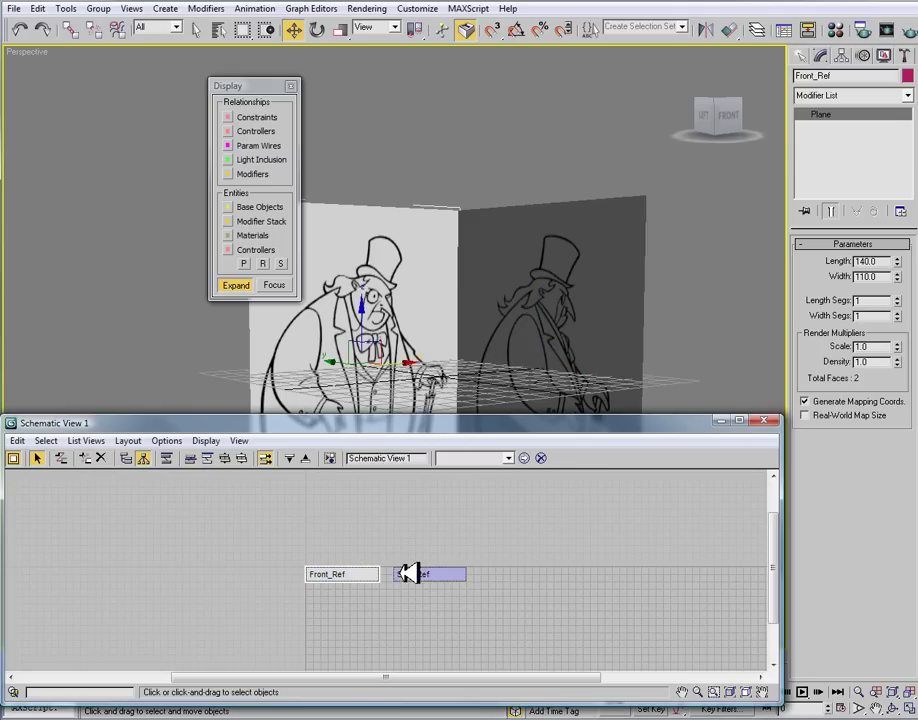
{"action": "left_click", "coordinate": [402, 574]}
{"action": "left_click", "coordinate": [377, 574]}
{"action": "left_click", "coordinate": [441, 575]}
{"action": "left_click", "coordinate": [352, 576]}
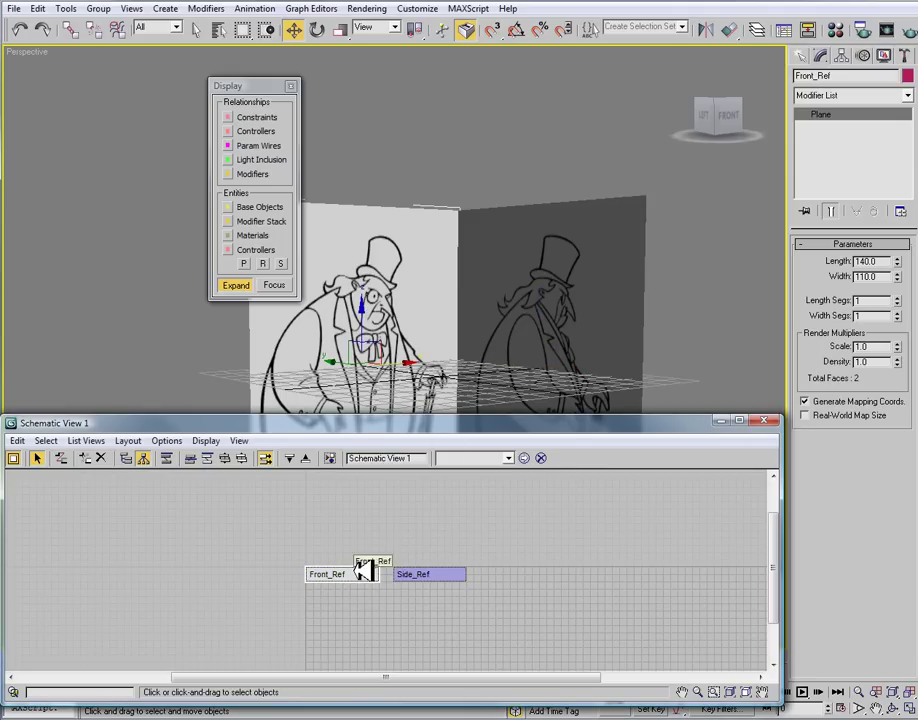
{"action": "left_click_drag", "start_coordinate": [372, 330], "coordinate": [378, 310]}
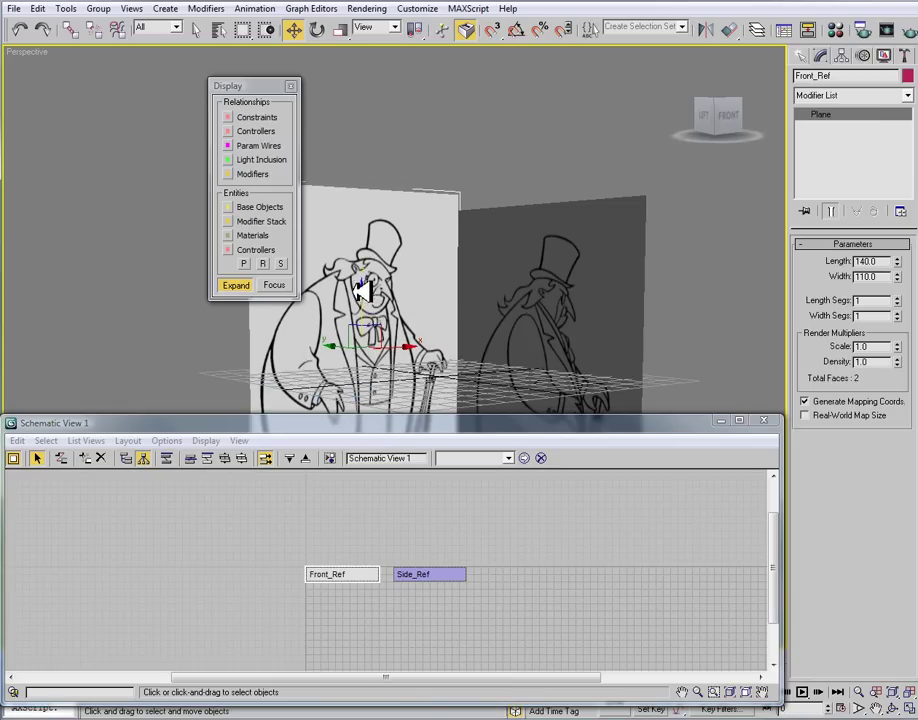
- Close Schematic View and clear the selection in the Perspective viewport
{"action": "left_click", "coordinate": [763, 420]}
{"action": "left_click", "coordinate": [720, 360]}
{"action": "left_click_drag", "start_coordinate": [756, 280], "coordinate": [16, 455]}
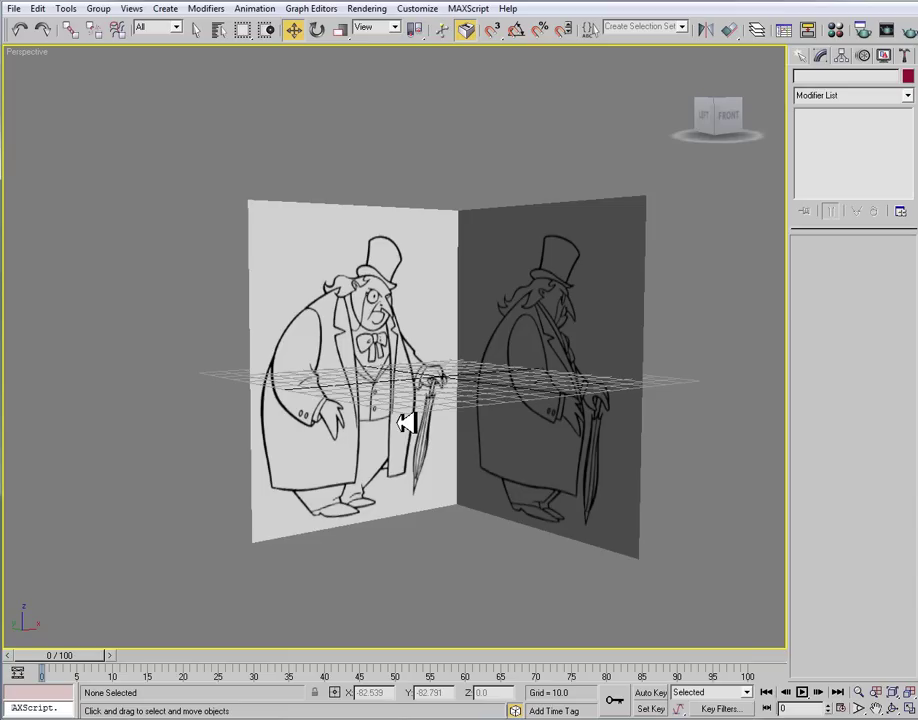